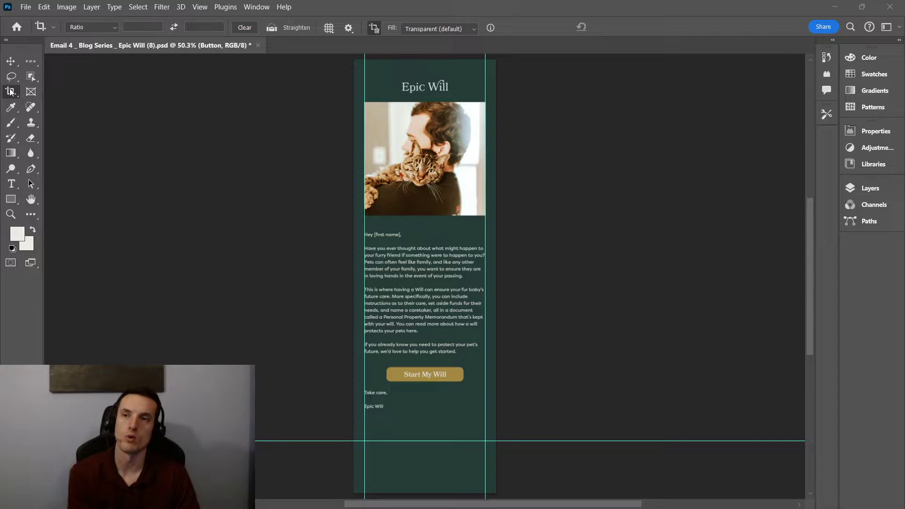
Crop the email's bottom up to just below the body text, removing the button and sign-off
click(423, 78)
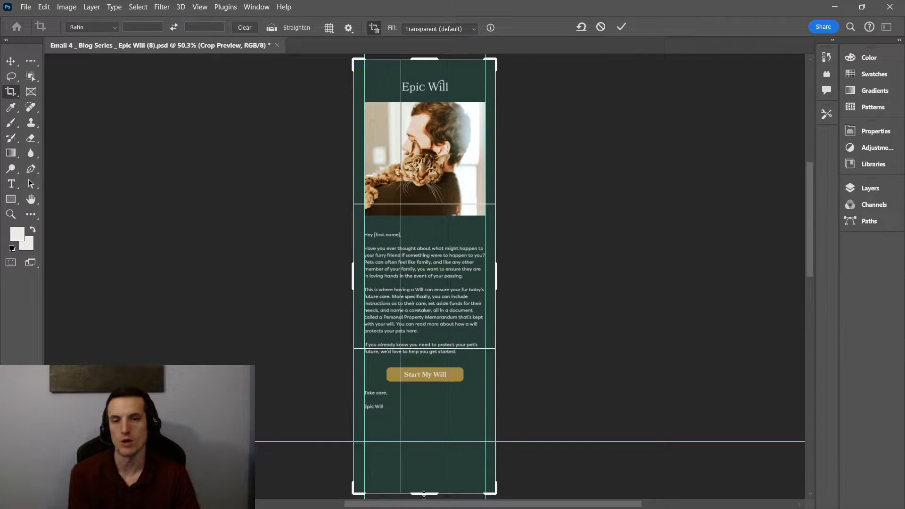
drag(424, 494, 423, 380)
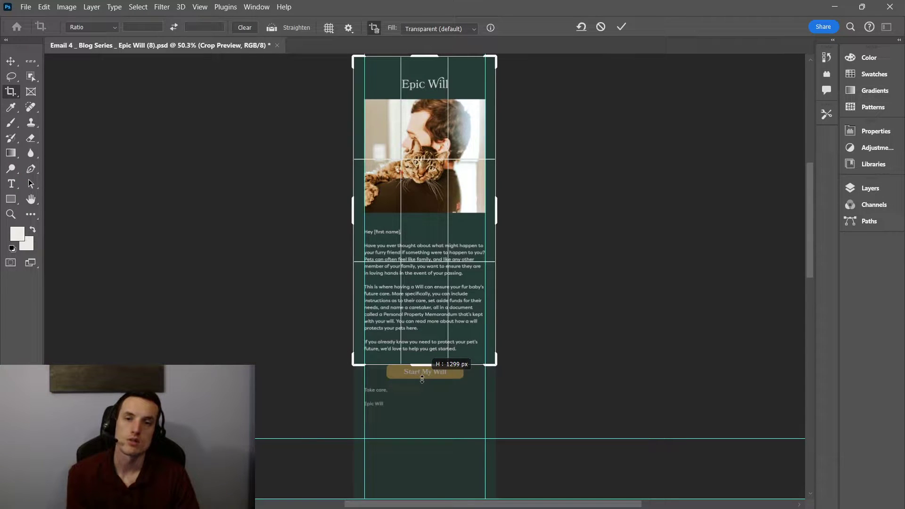
click(621, 27)
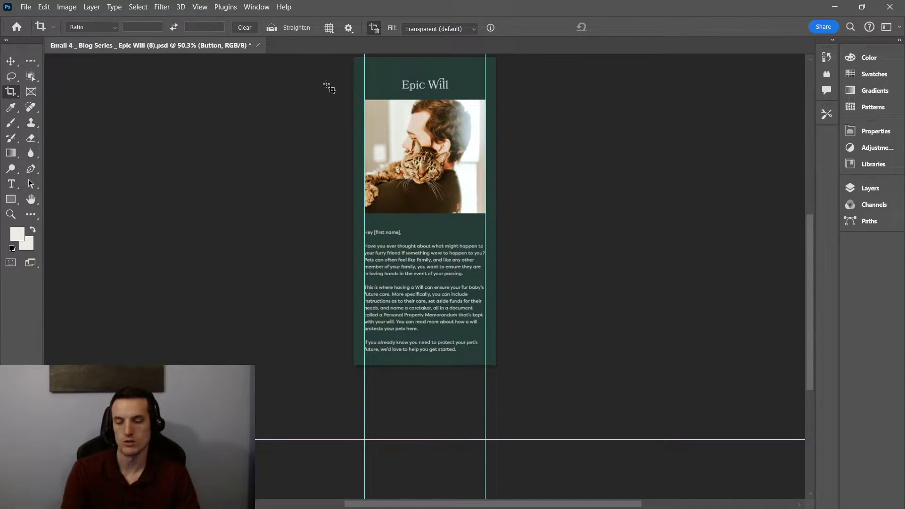
Preview the cropped design in Save for Web, then cancel without saving
key(ctrl+alt+shift+s)
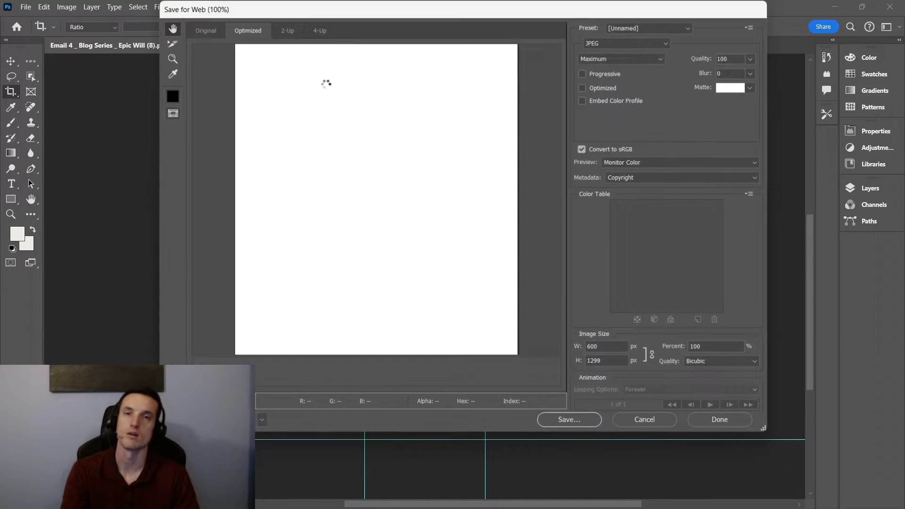
scroll(470, 239, down, 3)
scroll(470, 239, down, 5)
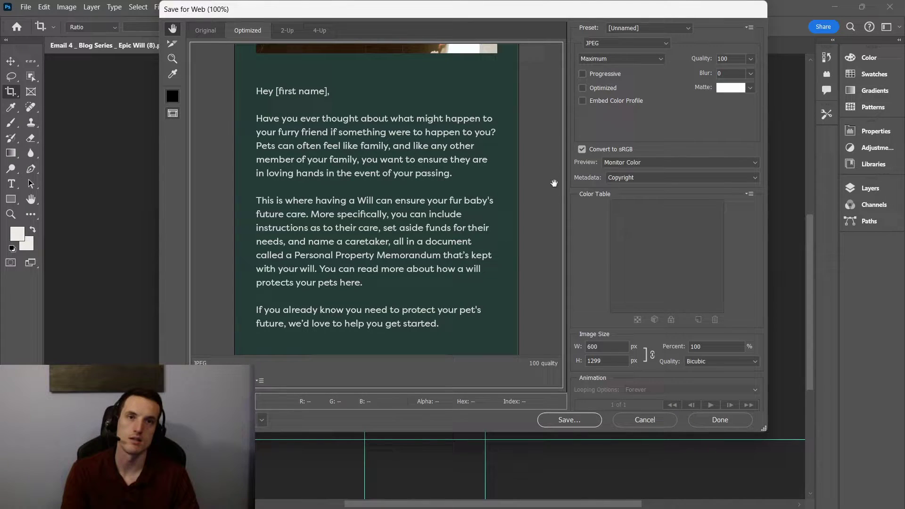
click(644, 420)
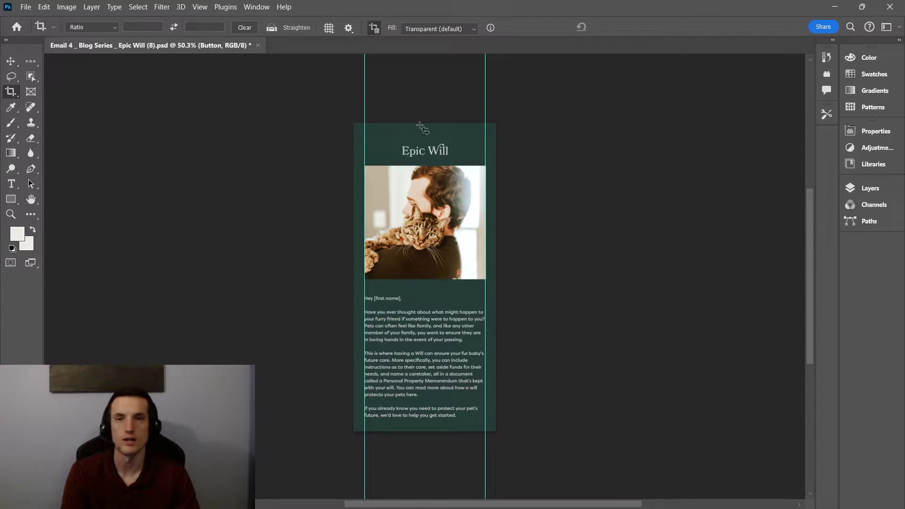
Switch from the Crop Tool to the Slice Tool with the full email, button and sign-off showing
right_click(8, 92)
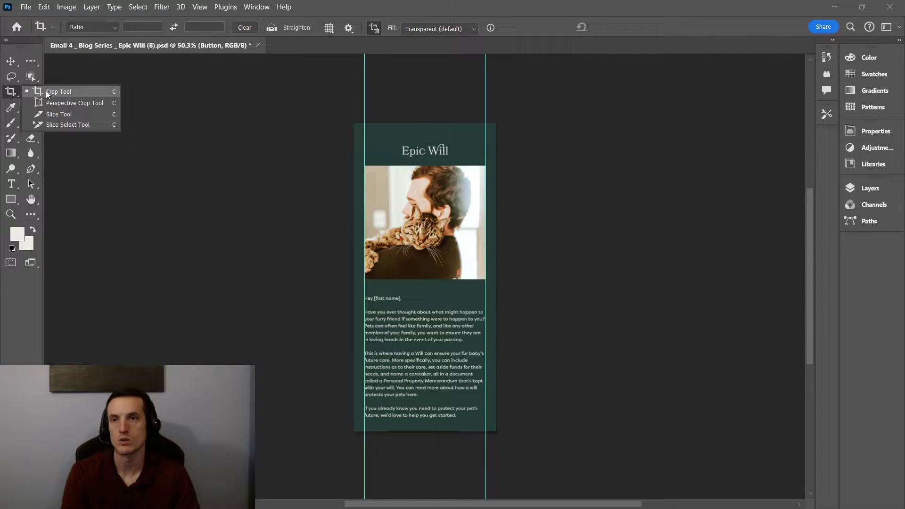
click(52, 115)
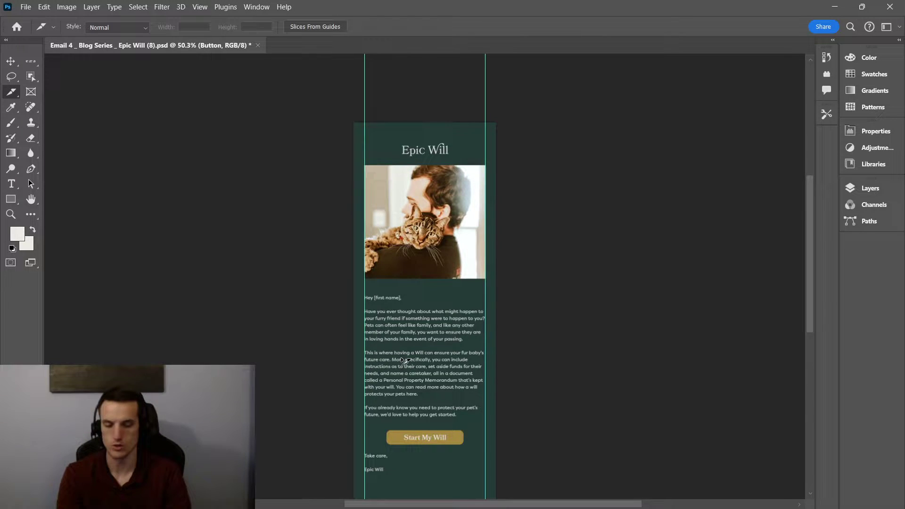
scroll(405, 361, down, 3)
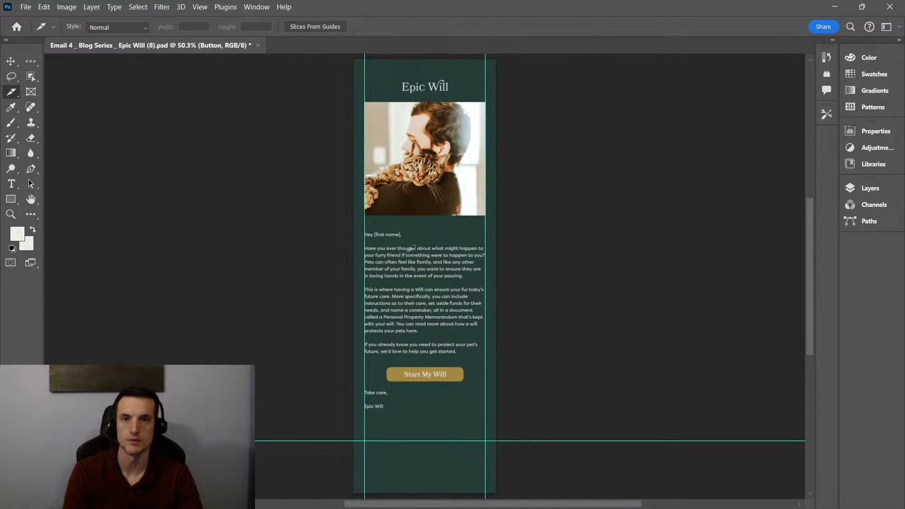
scroll(407, 117, up, 8)
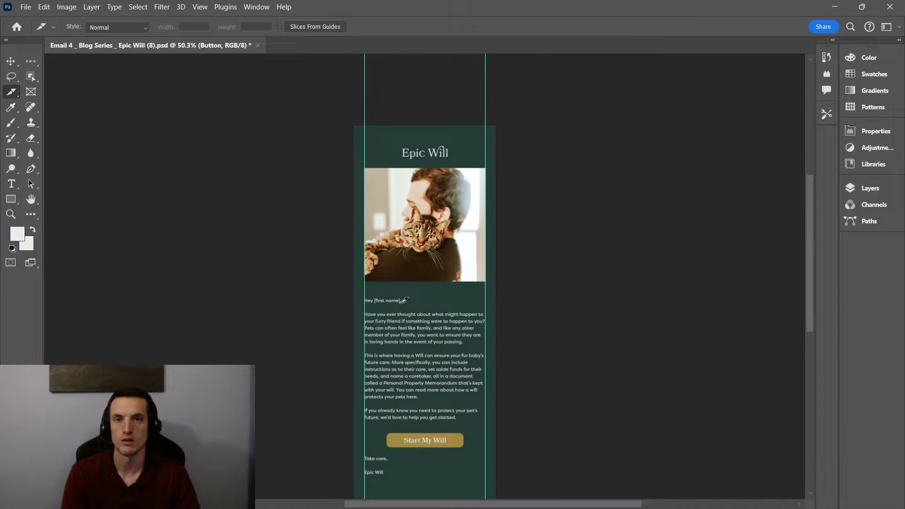
scroll(393, 361, down, 8)
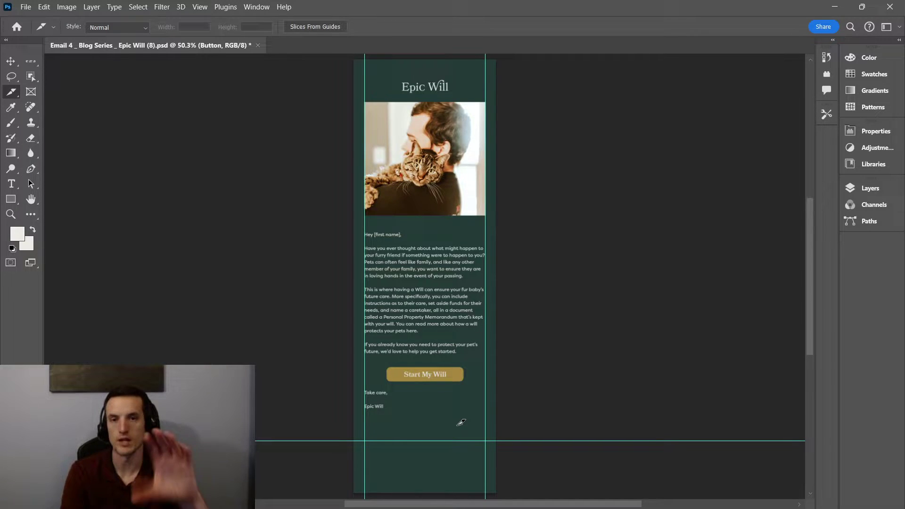
right_click(11, 92)
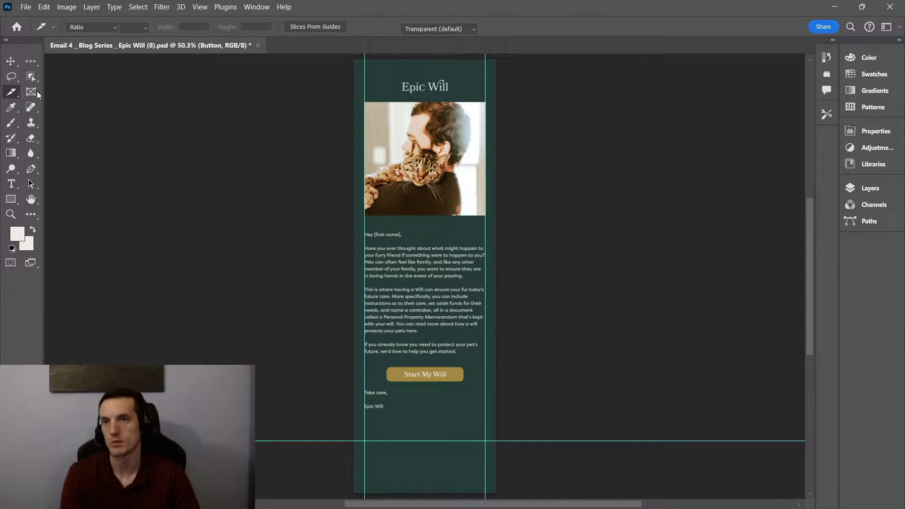
click(29, 91)
right_click(14, 95)
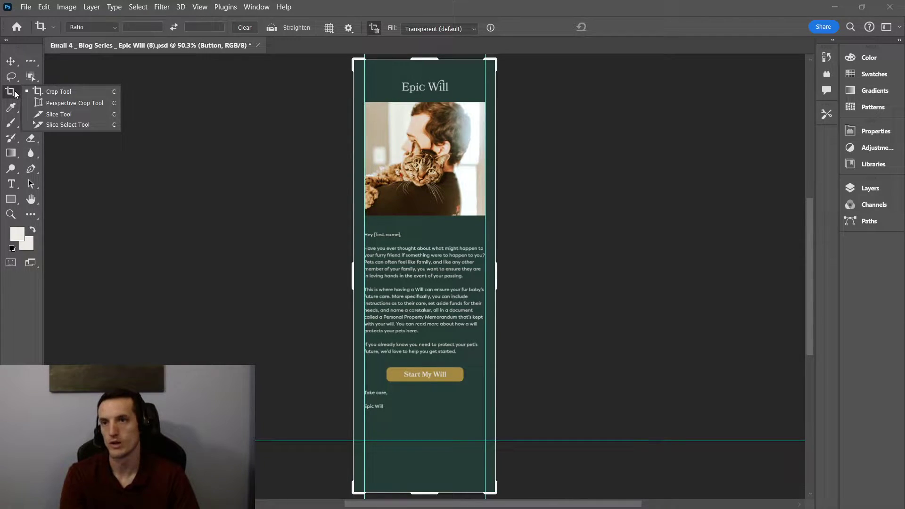
click(65, 110)
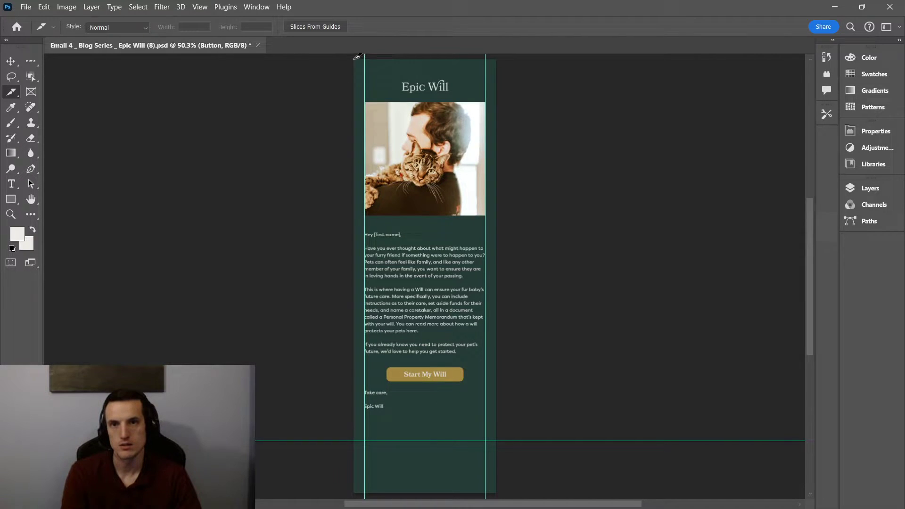
At 100% zoom, slice the email from the top down to just above the button
drag(358, 57, 358, 57)
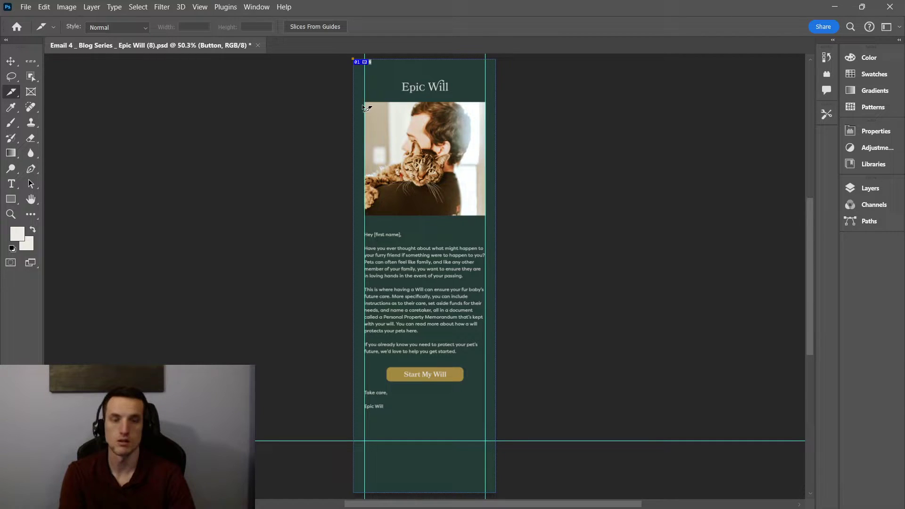
key(ctrl+plus)
key(ctrl+plus)
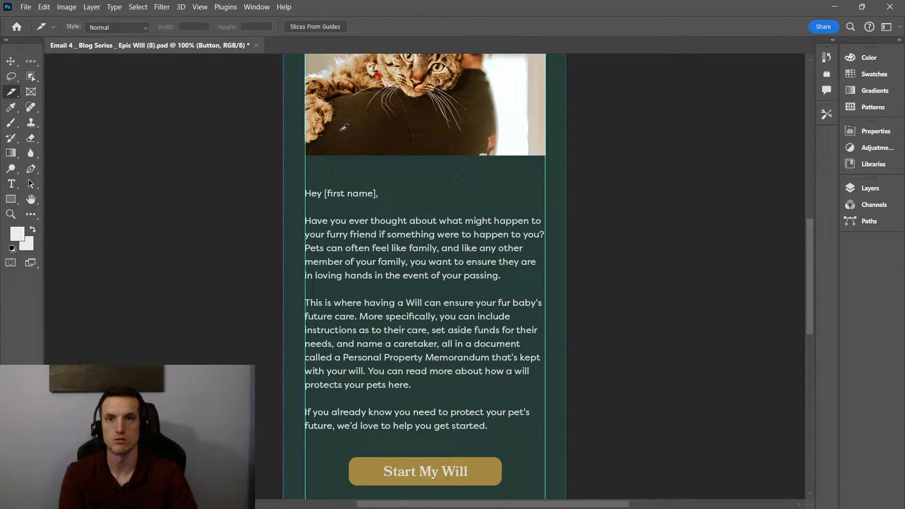
scroll(299, 229, up, 5)
scroll(299, 228, up, 3)
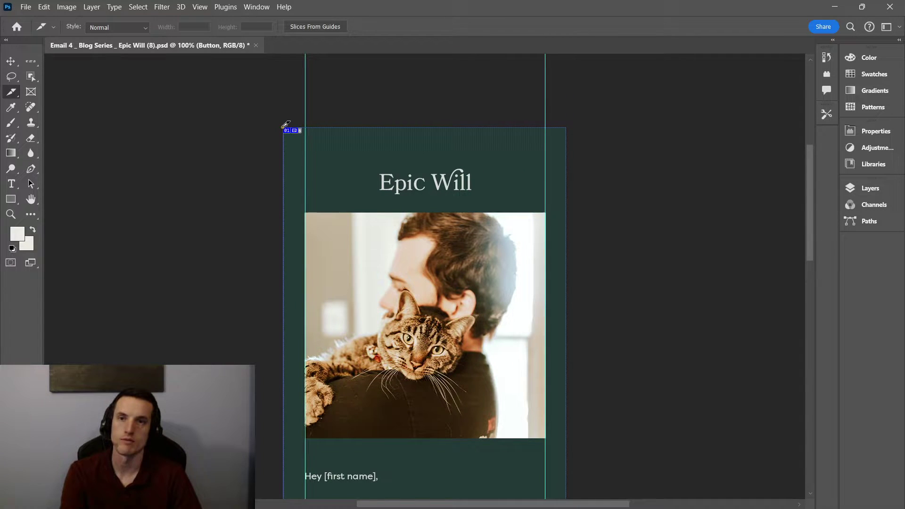
drag(283, 128, 574, 413)
Add slices for the Start My Will button band and the sign-off area to the bottom
scroll(460, 415, down, 3)
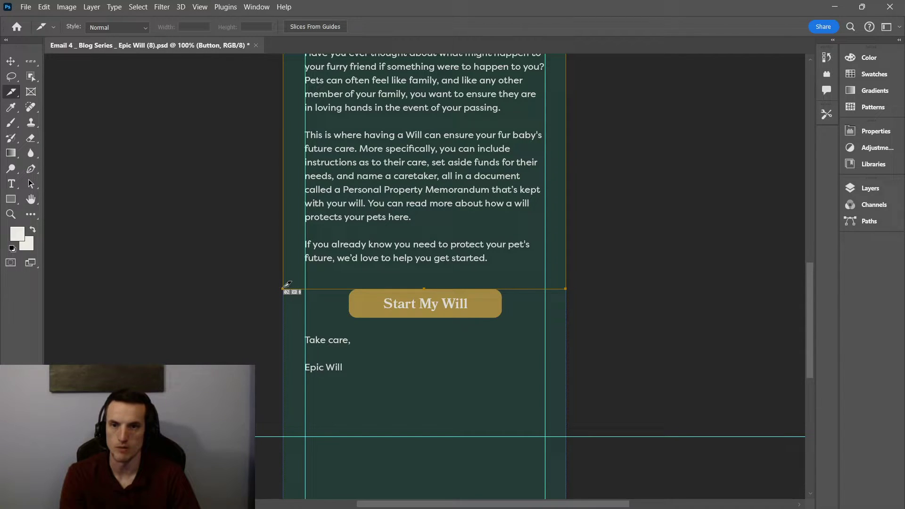
drag(287, 286, 566, 314)
scroll(416, 317, down, 2)
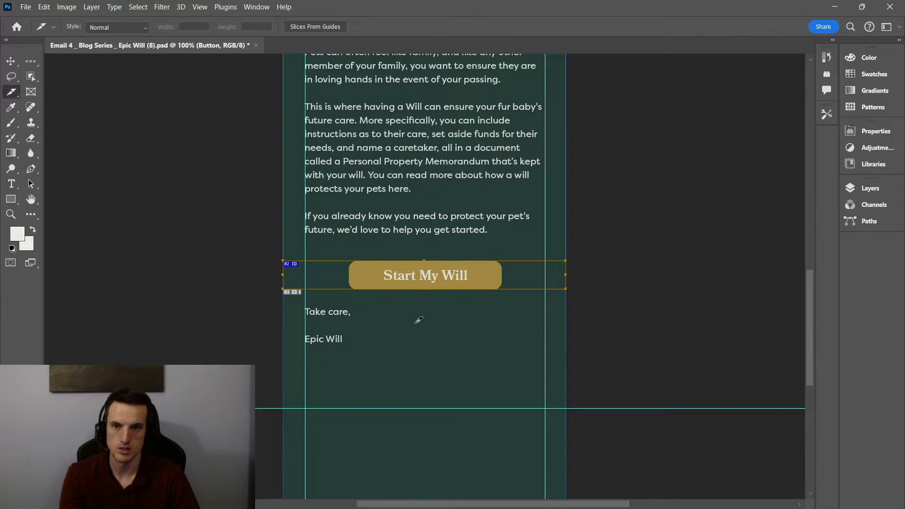
scroll(284, 243, down, 1)
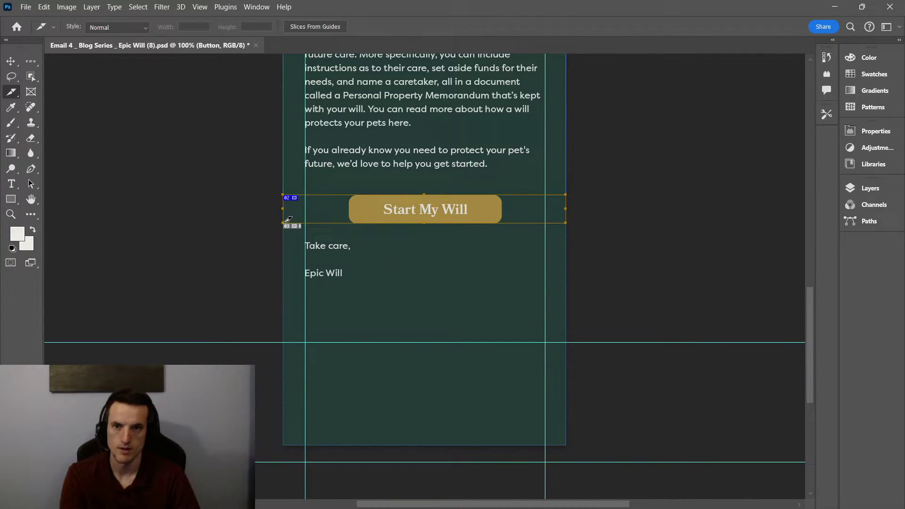
drag(284, 222, 568, 443)
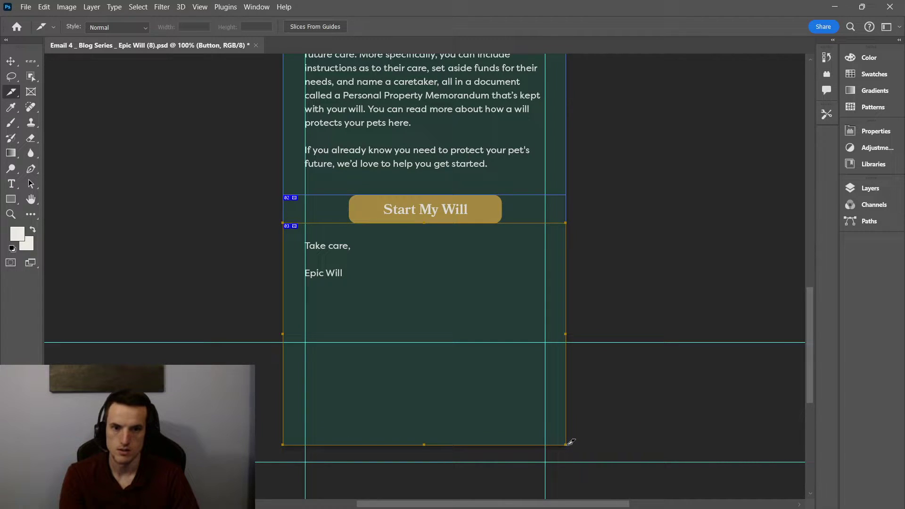
scroll(534, 360, up, 11)
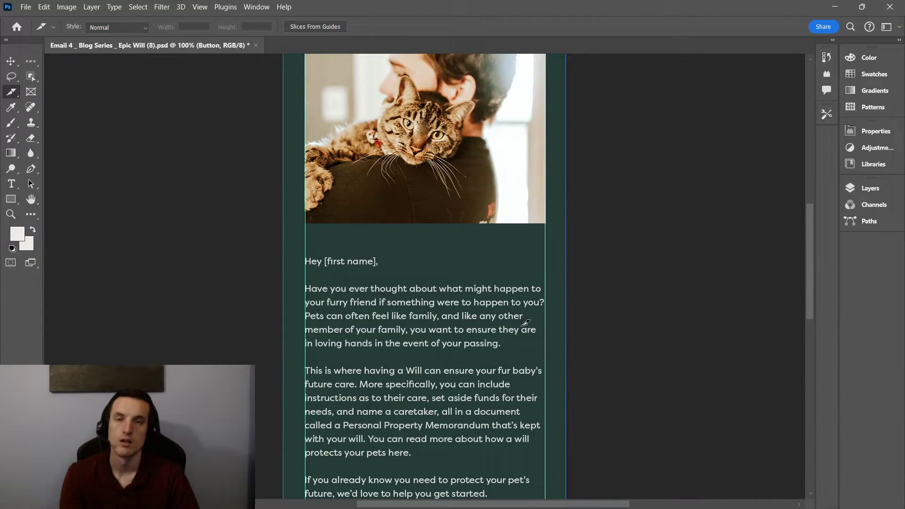
scroll(506, 281, up, 10)
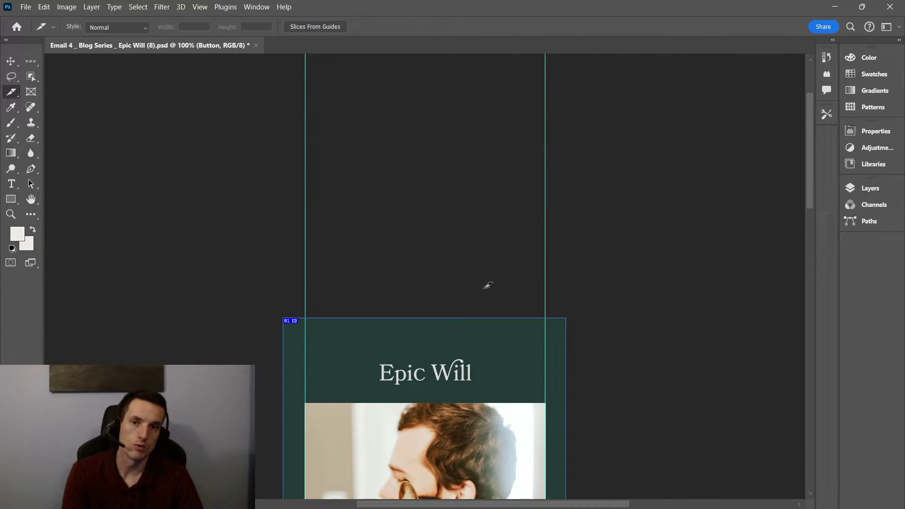
scroll(487, 285, down, 5)
scroll(489, 288, down, 5)
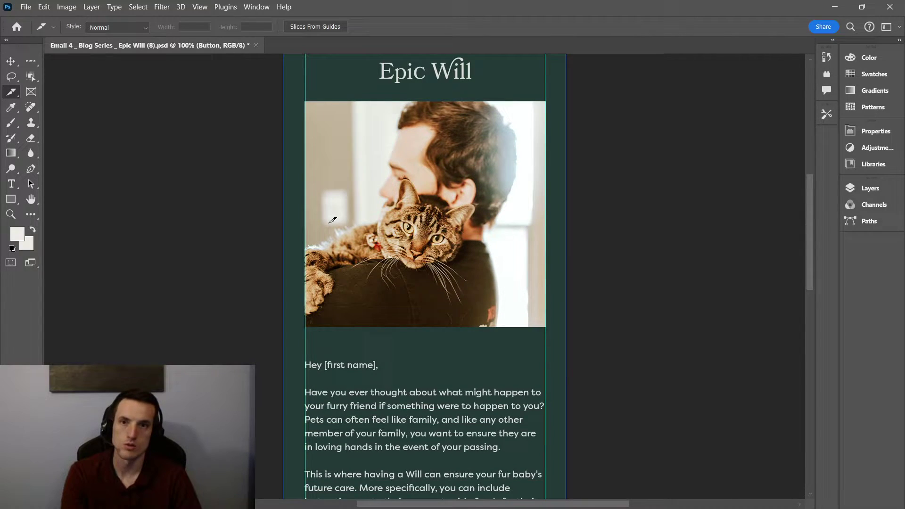
Open Save for Web and switch the export format from JPEG to PNG-24
click(26, 6)
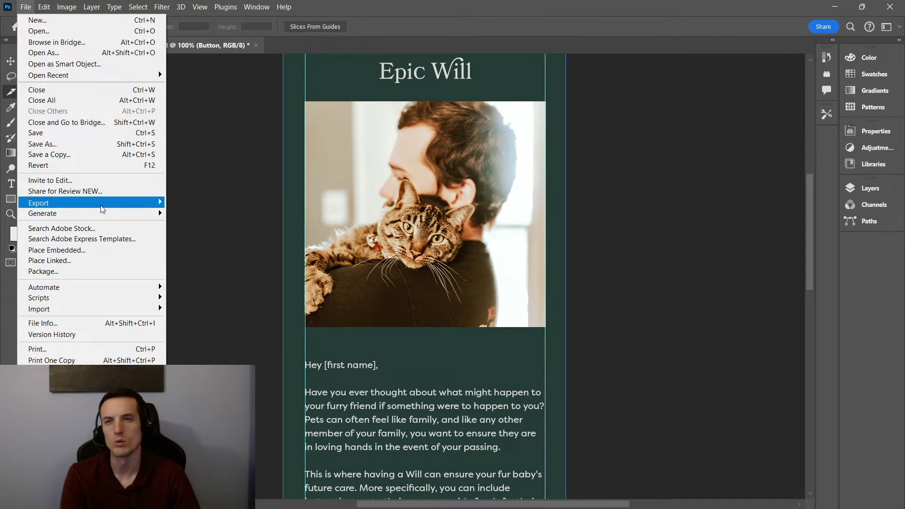
mouse_move(102, 209)
click(255, 244)
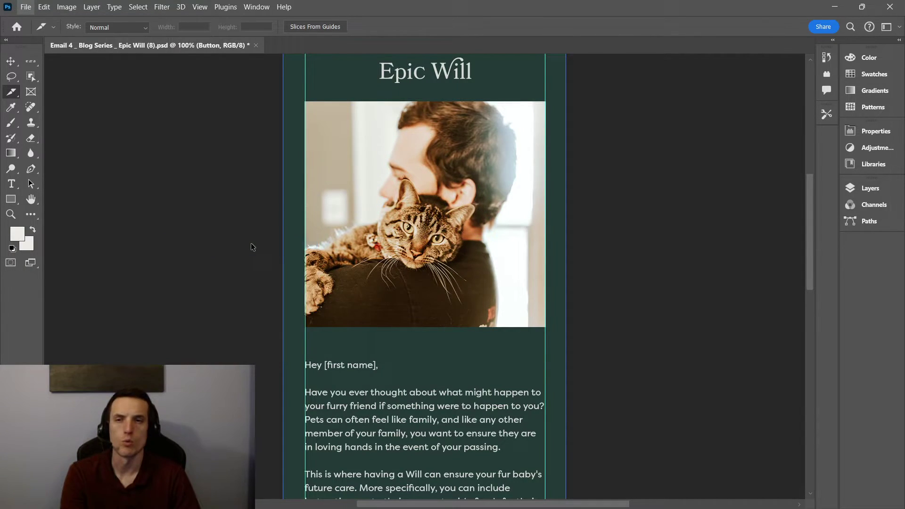
click(623, 44)
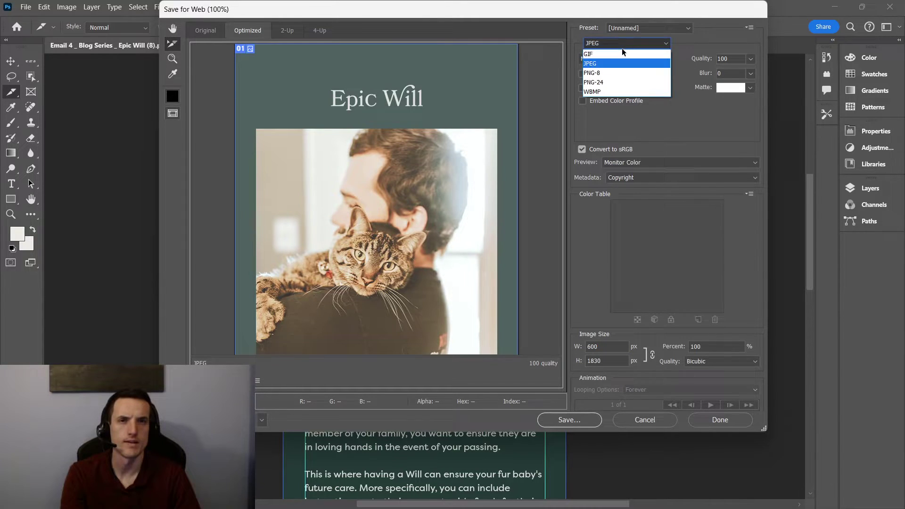
click(621, 82)
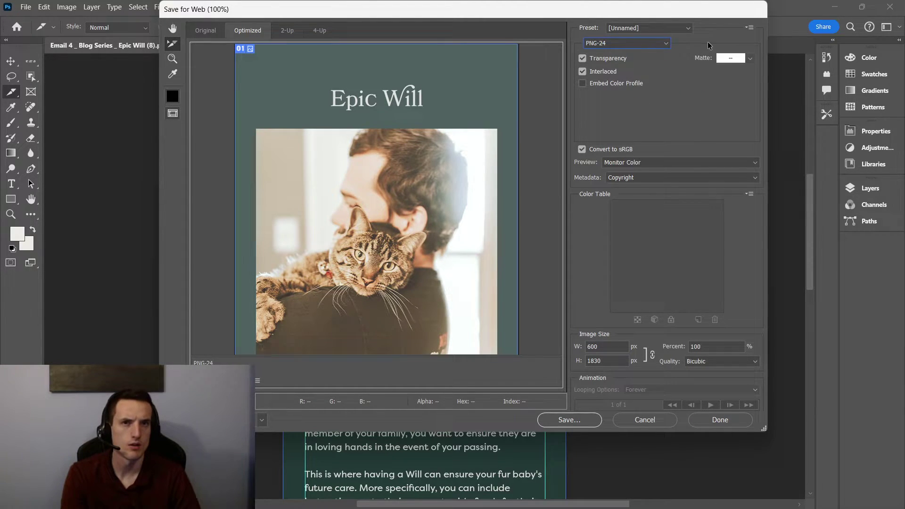
click(664, 33)
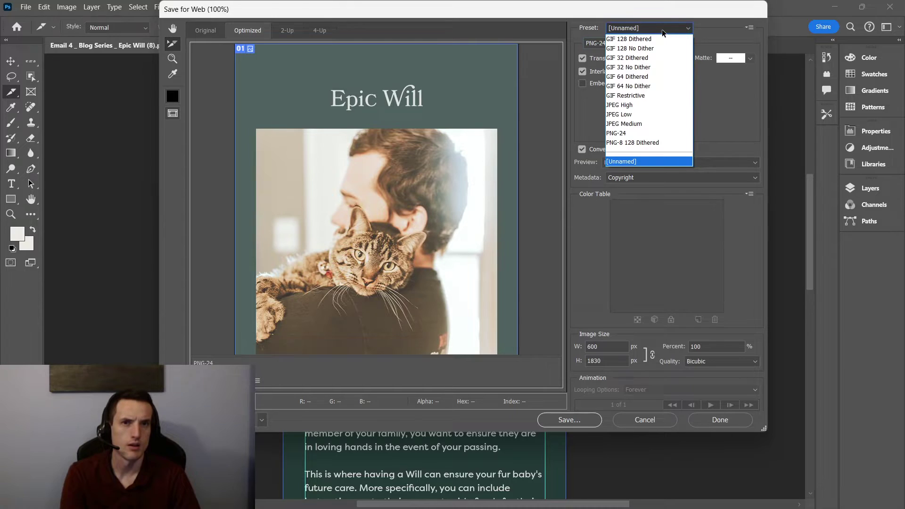
click(706, 33)
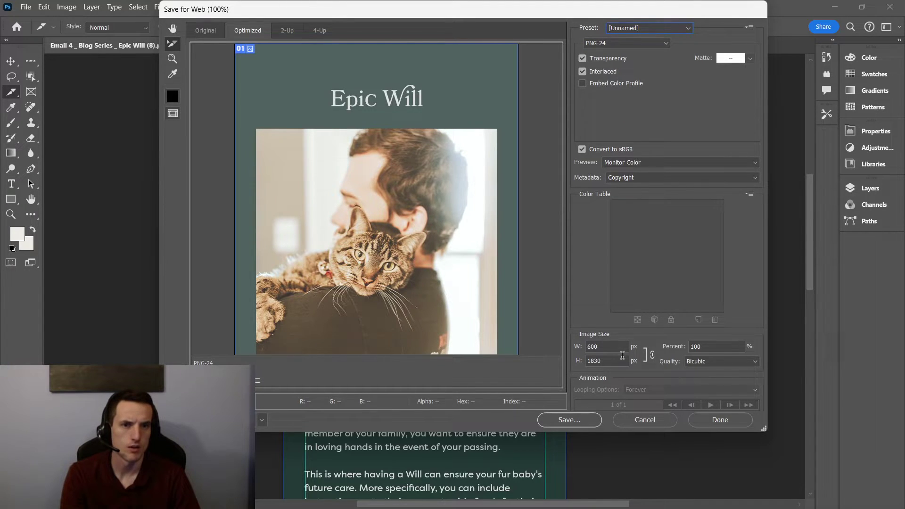
Set the resampling quality to Bicubic Sharper and continue to saving the slices
click(589, 347)
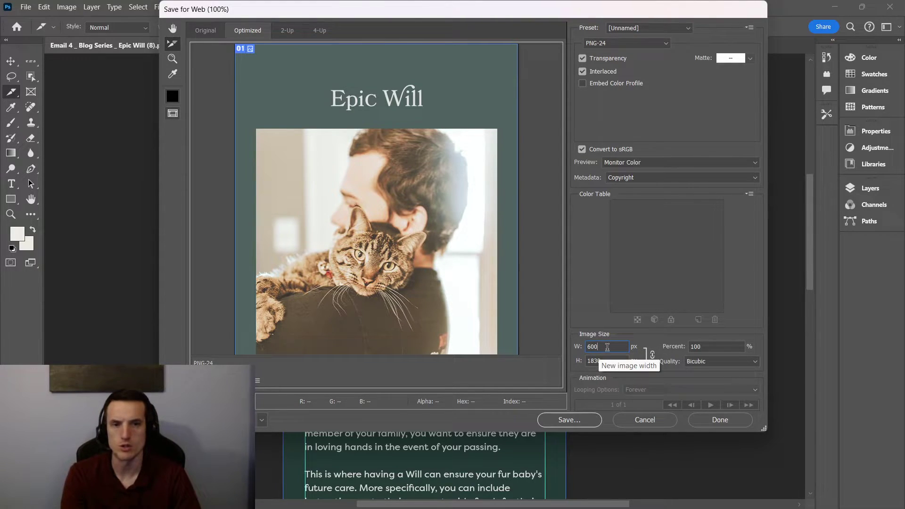
click(707, 364)
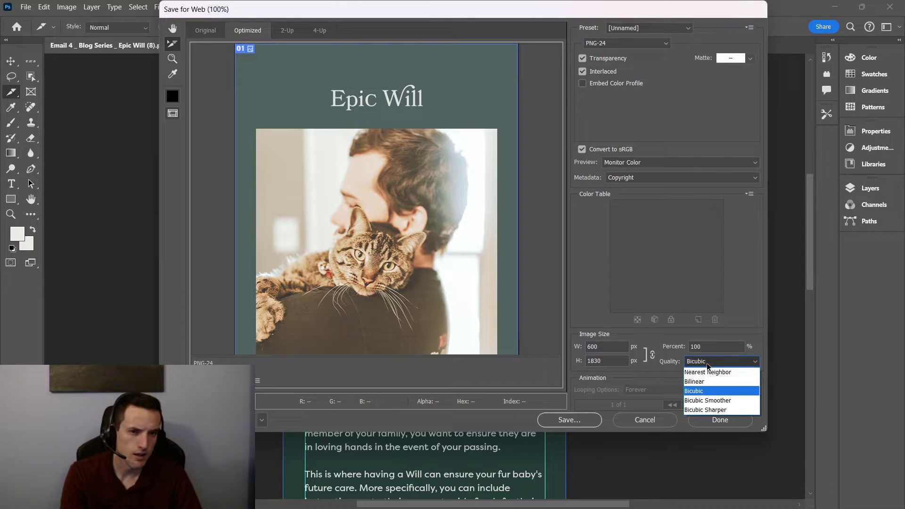
click(711, 411)
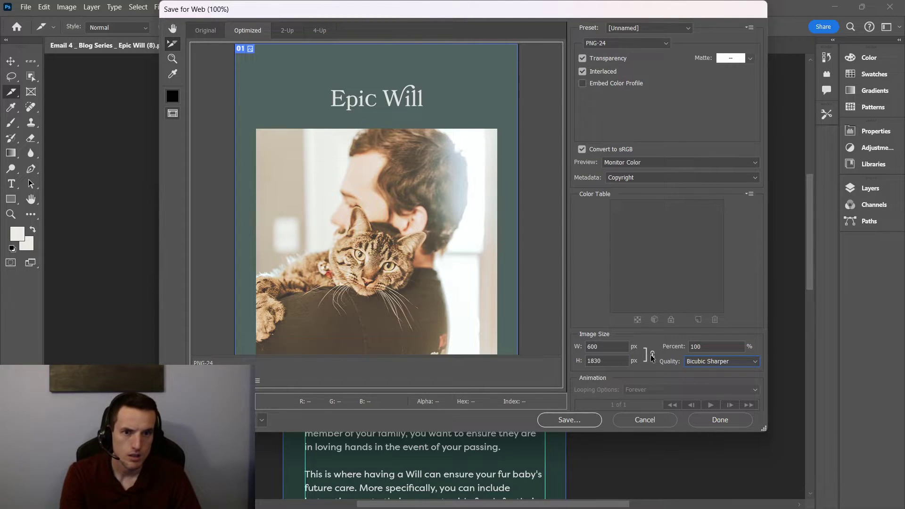
click(568, 420)
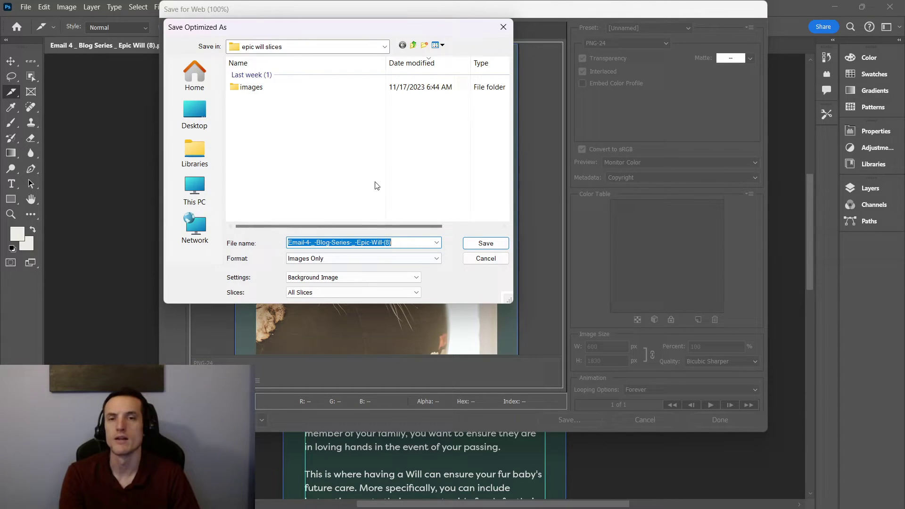
Create a new folder named 'test email slices' in Downloads
click(204, 156)
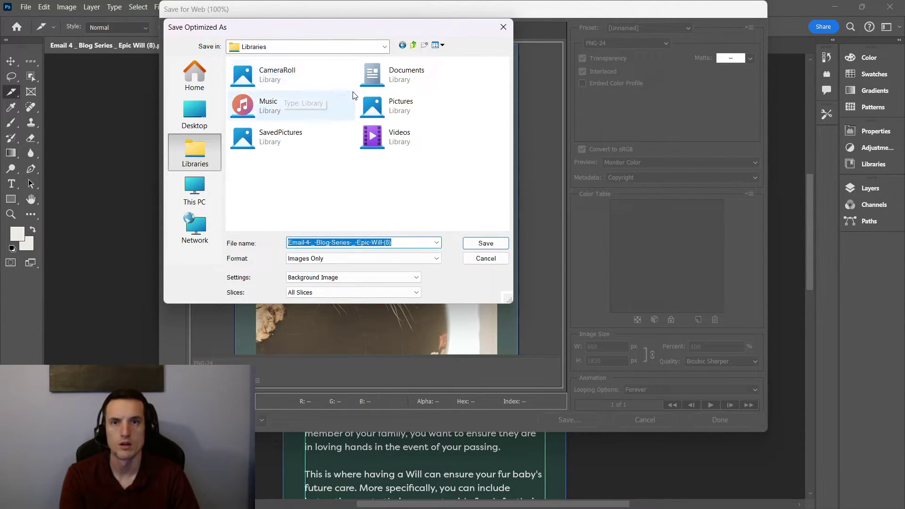
double_click(380, 107)
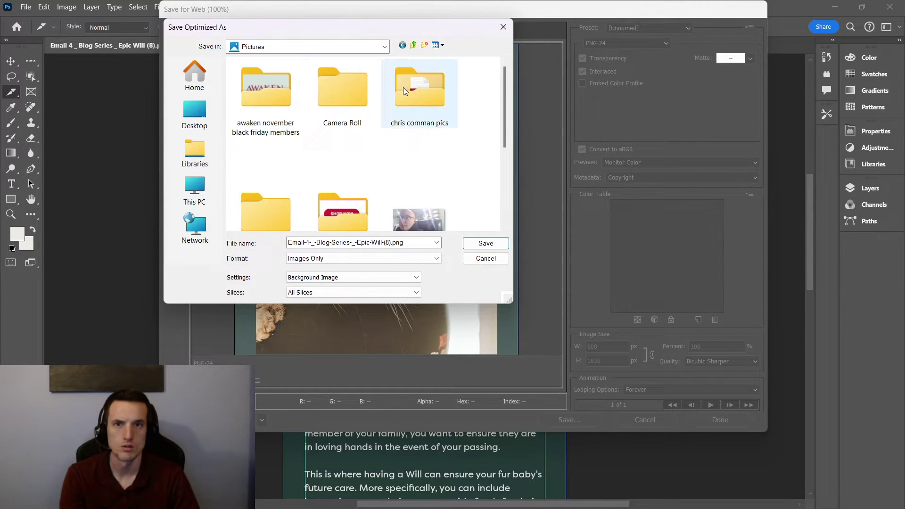
click(208, 75)
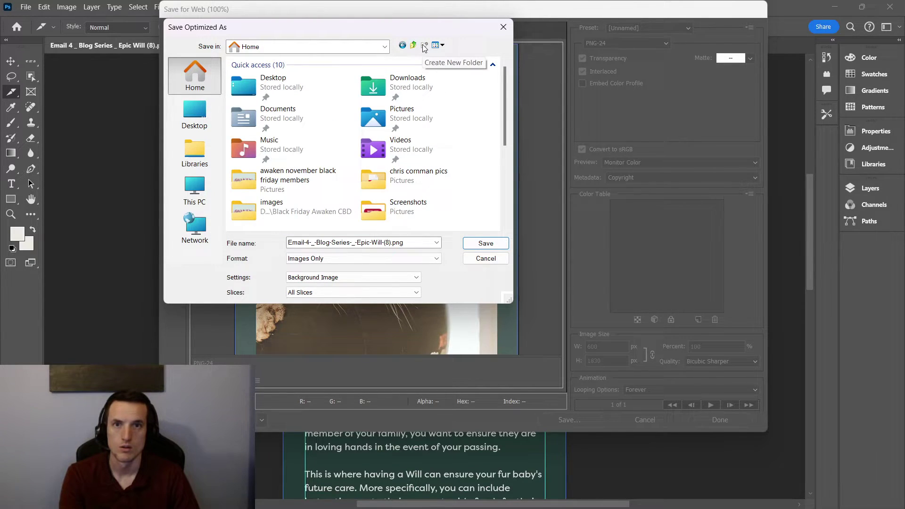
double_click(406, 87)
click(425, 46)
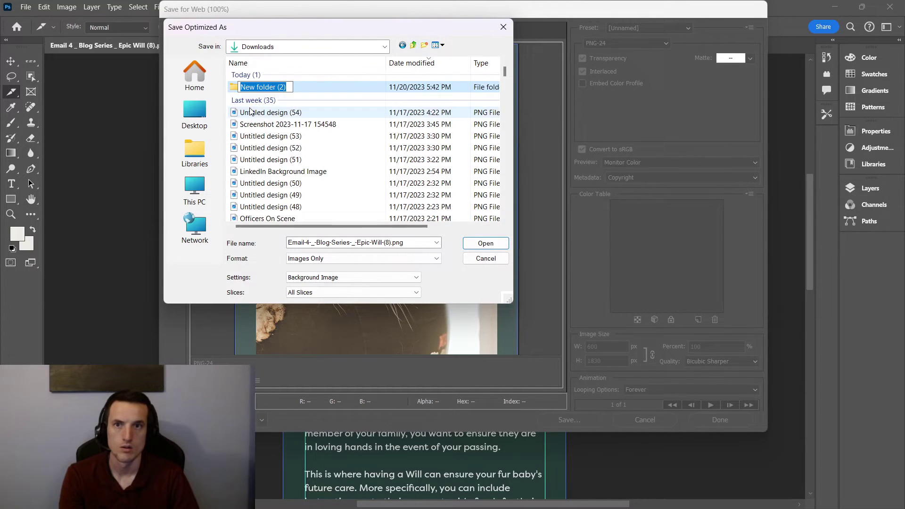
text(test e)
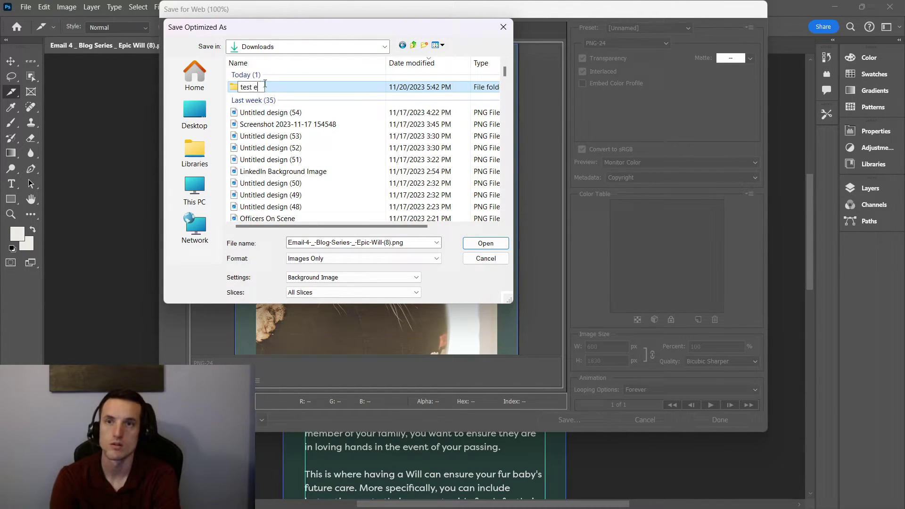
text(mail slices)
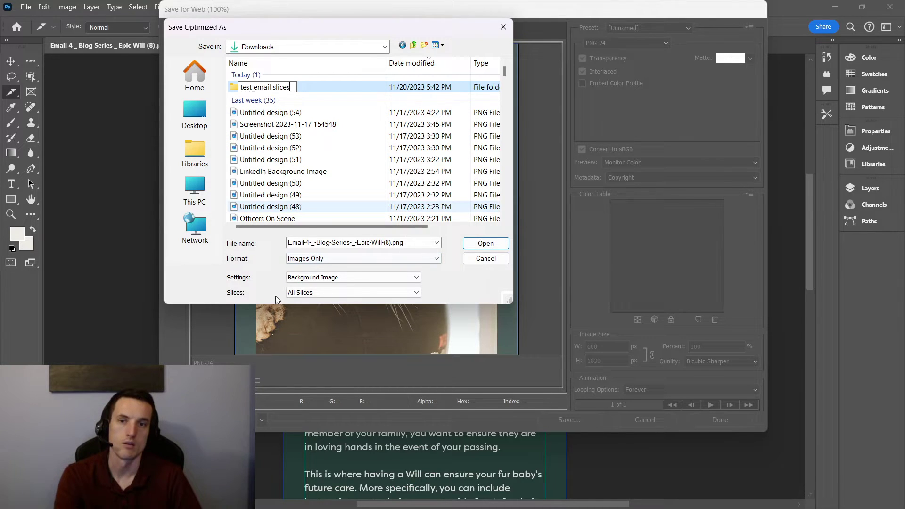
key(Return)
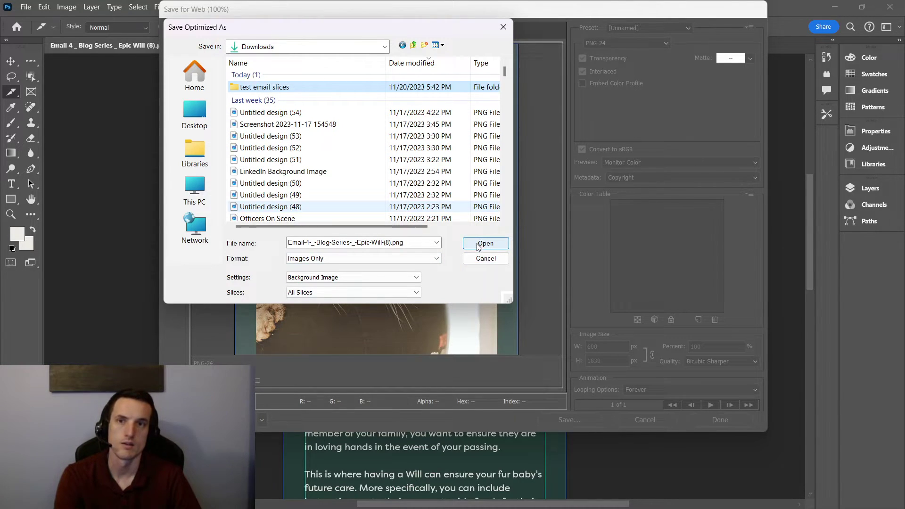
Append '- test slices' to the file name and save all slices into that folder
click(485, 243)
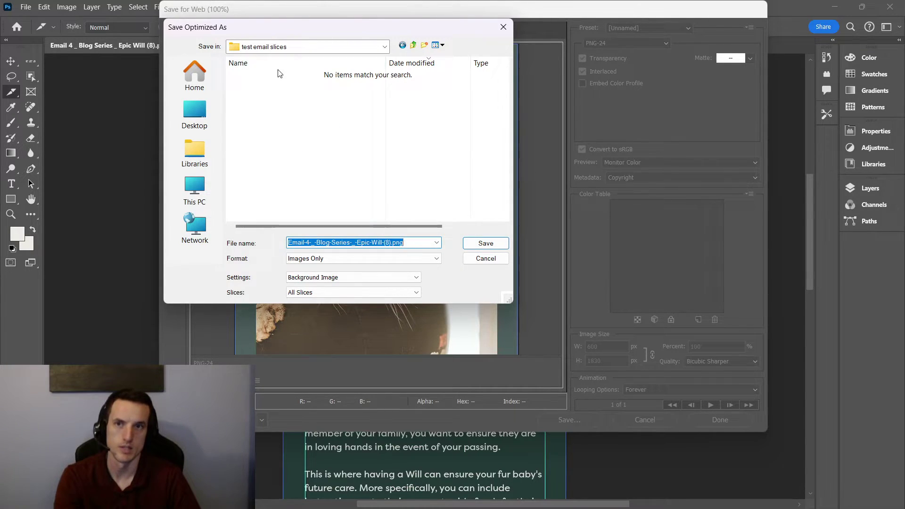
click(407, 244)
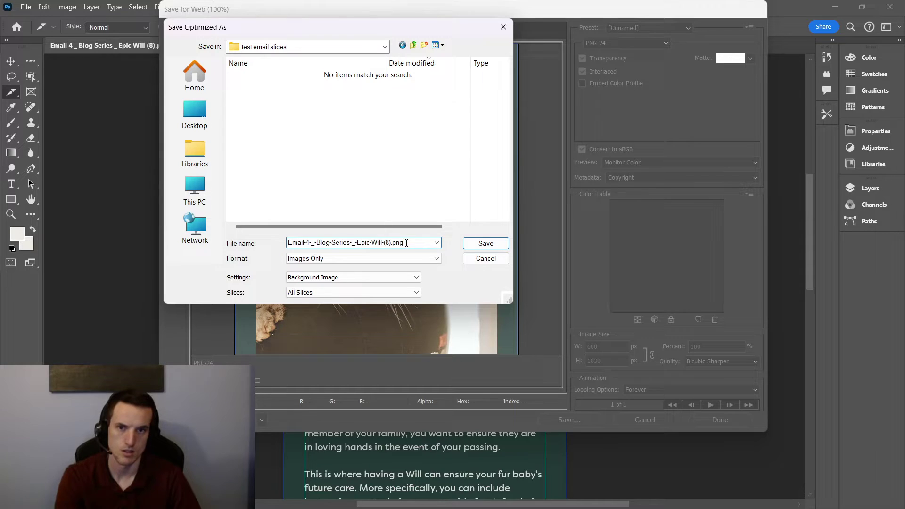
text(- test)
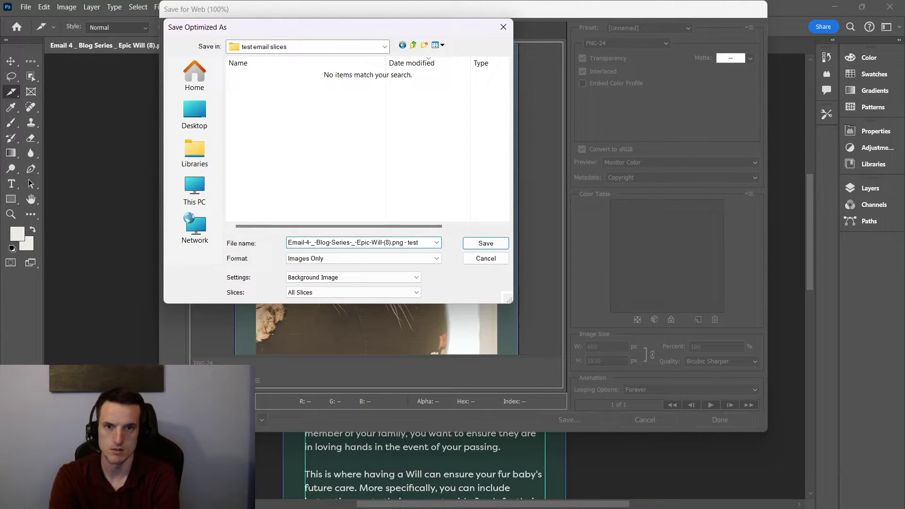
text( slices)
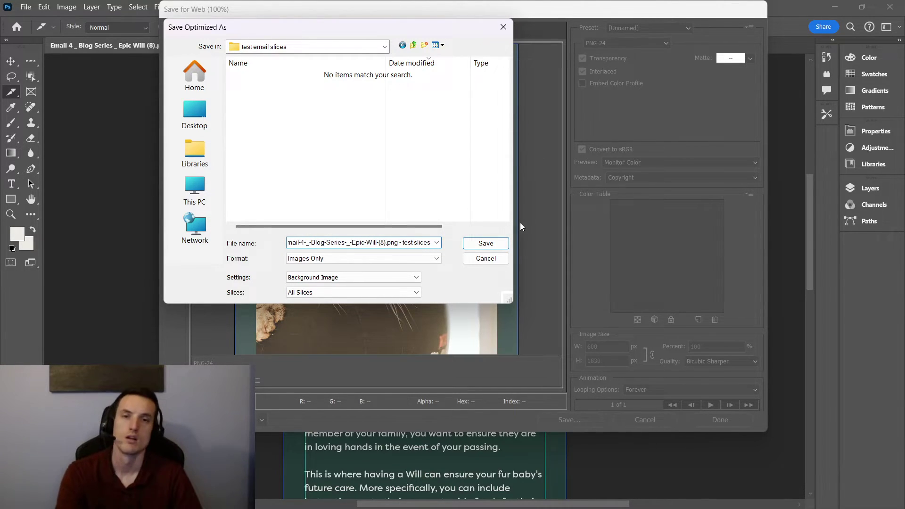
key(Return)
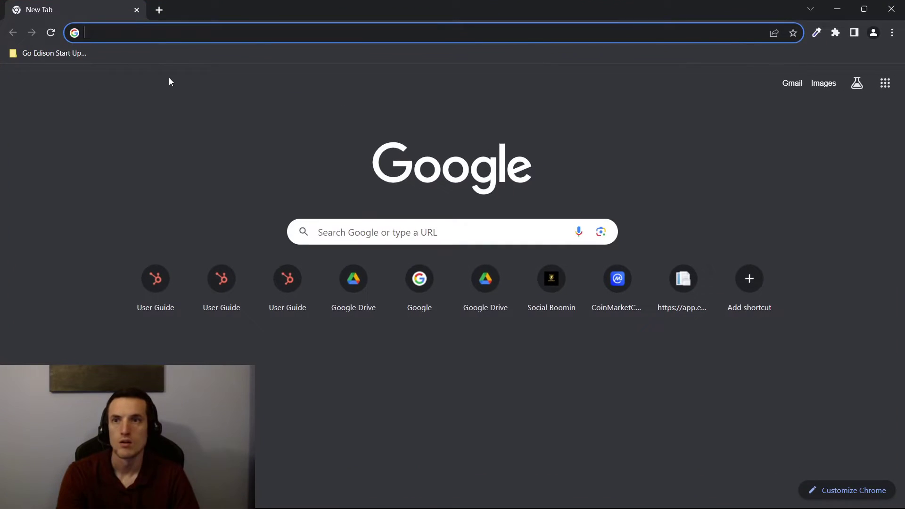
Go to HubSpot's Marketing Email list and clone the Medishare #2 - Get Your Quote email
text(app.hubspot.com)
key(Return)
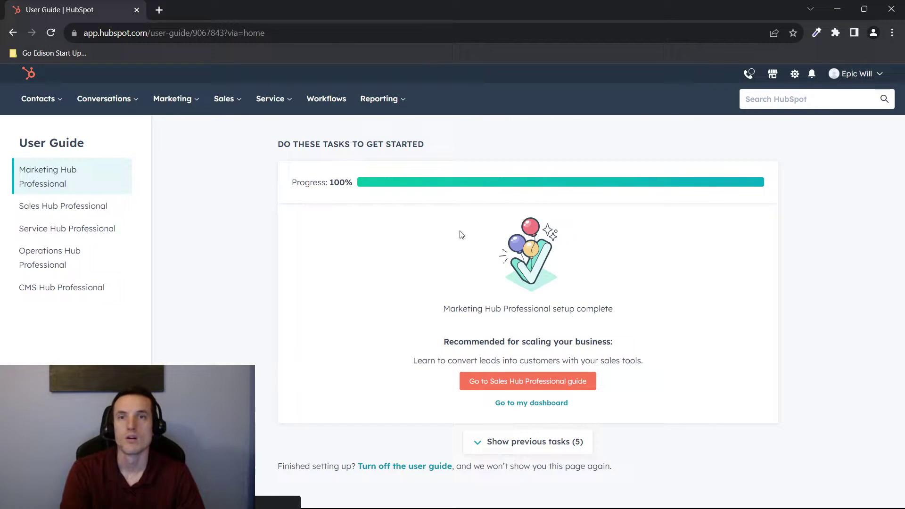
click(172, 99)
click(174, 158)
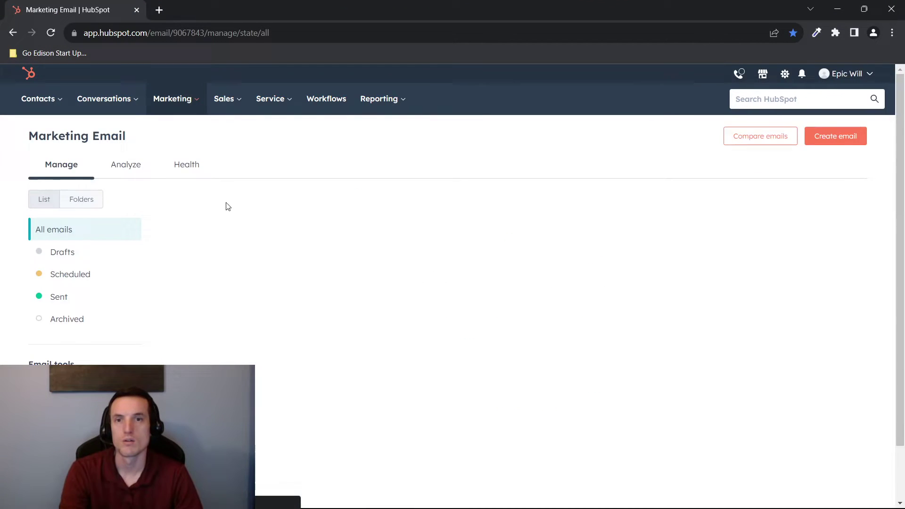
scroll(174, 210, down, 1)
scroll(373, 304, up, 1)
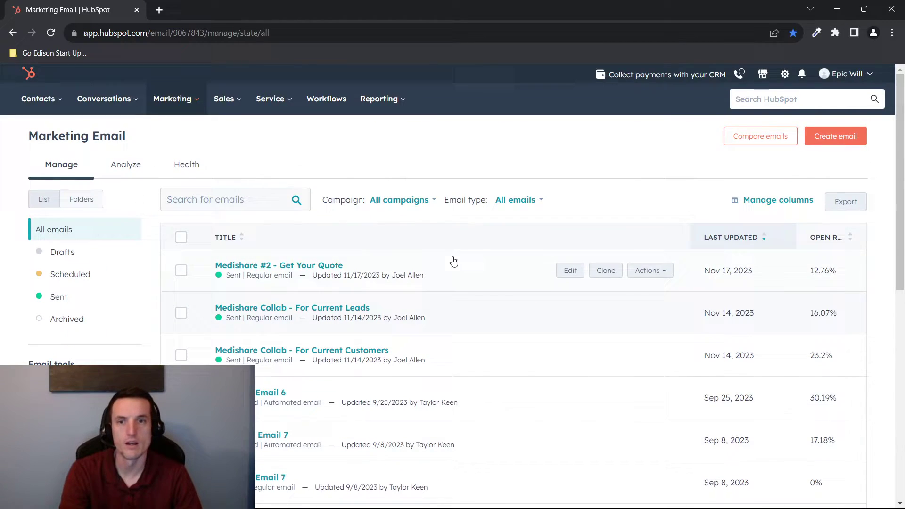
scroll(466, 210, down, 1)
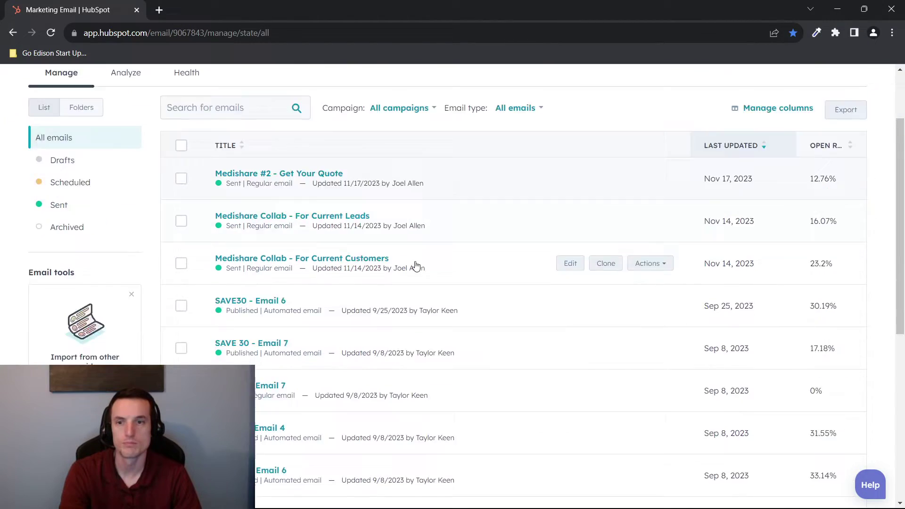
scroll(401, 291, up, 1)
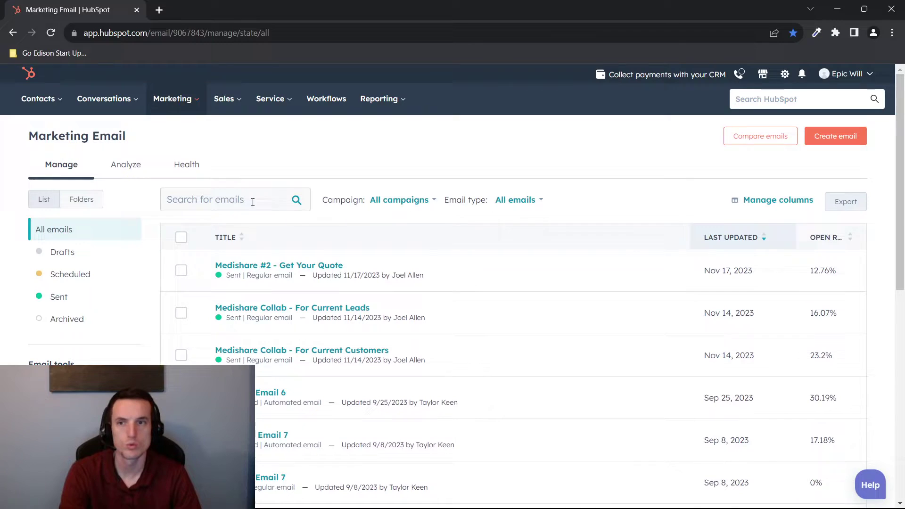
right_click(300, 265)
click(606, 272)
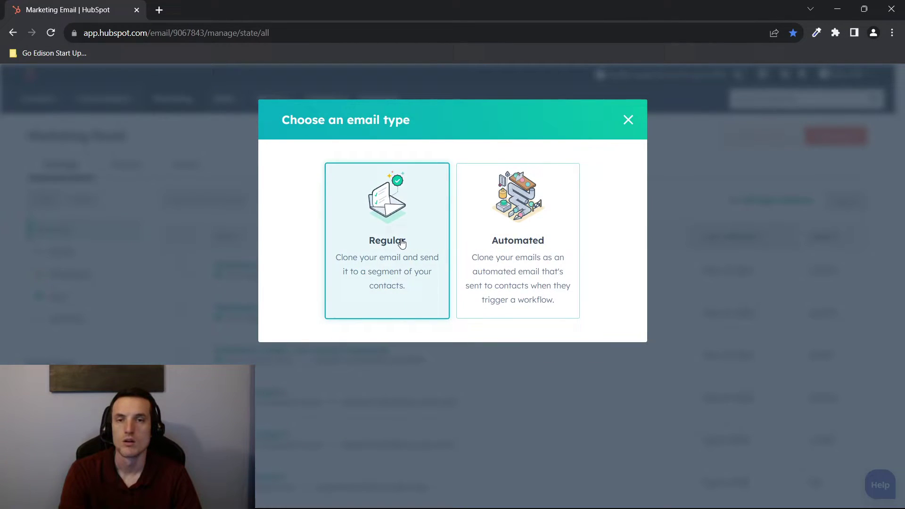
Make the clone a regular email and retitle it 'Medishare #2 - Get Your Quote - Test'
click(413, 227)
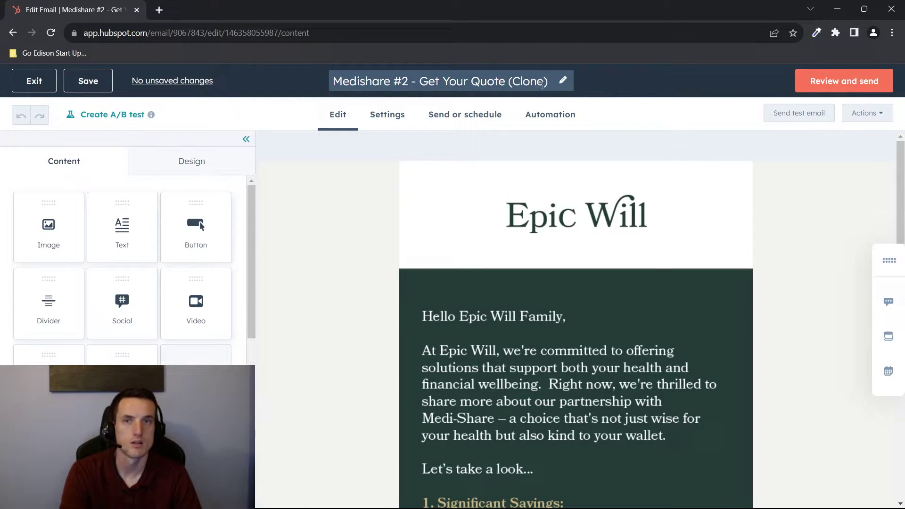
click(556, 83)
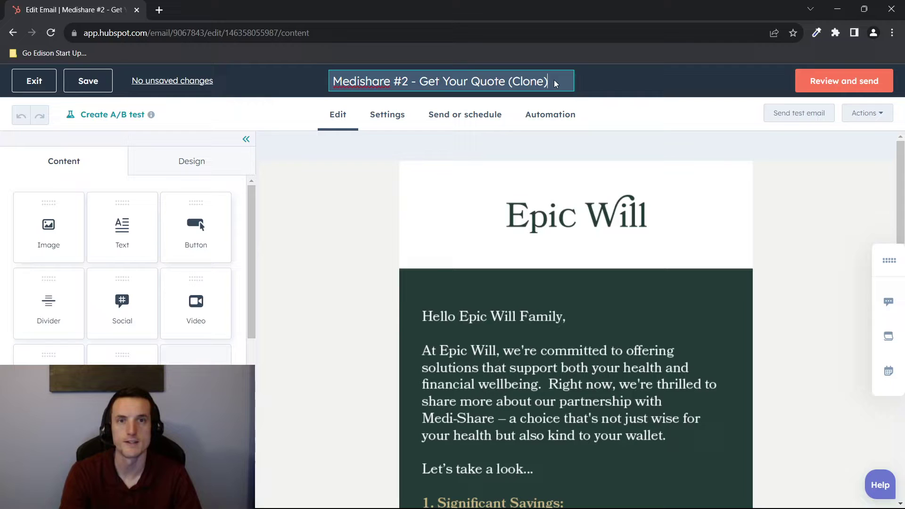
drag(508, 82, 557, 89)
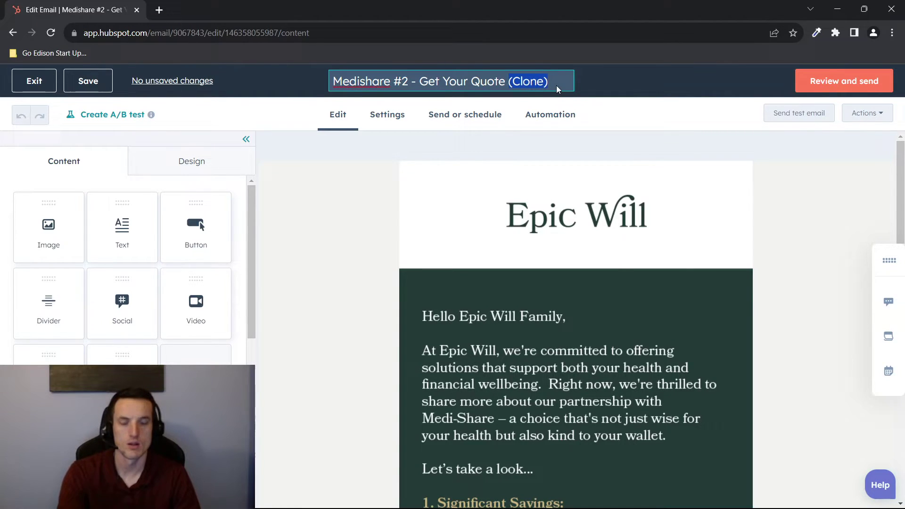
key(BackSpace)
text(- )
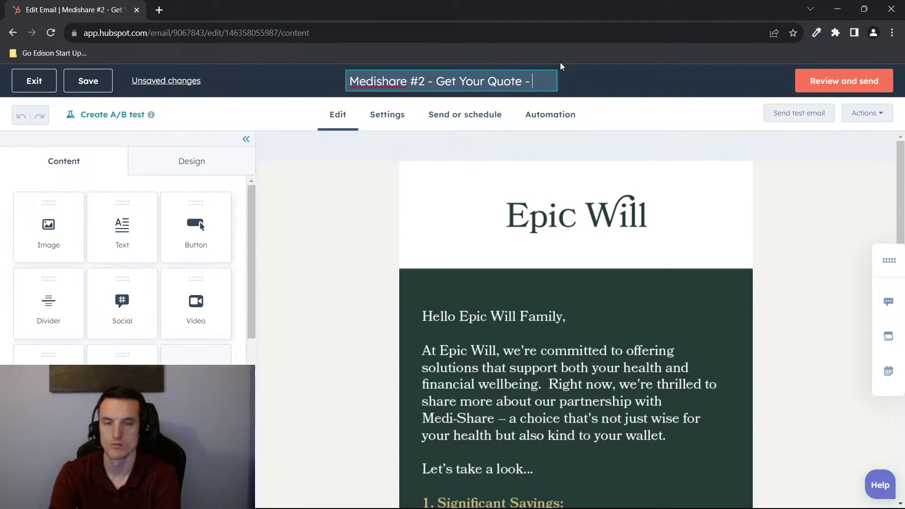
text(Test)
Select the email's main body image and choose Replace to pick a new one
click(558, 182)
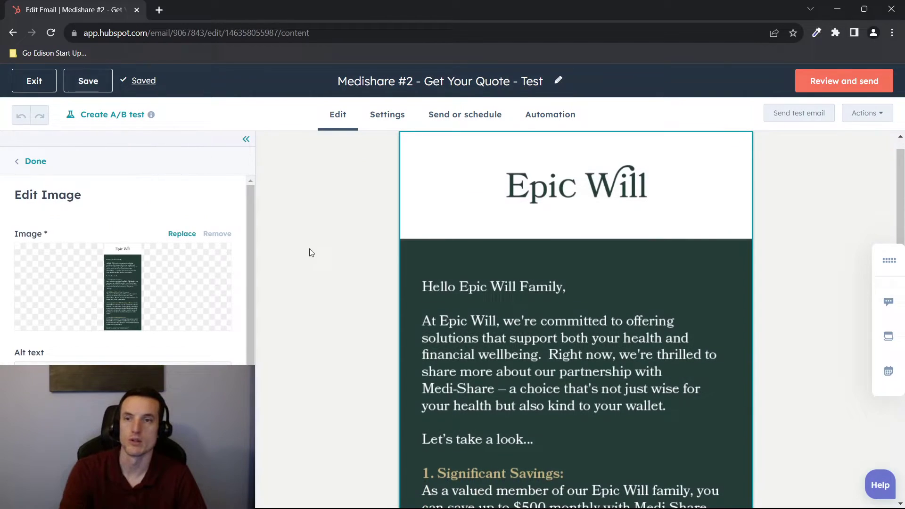
scroll(613, 283, down, 15)
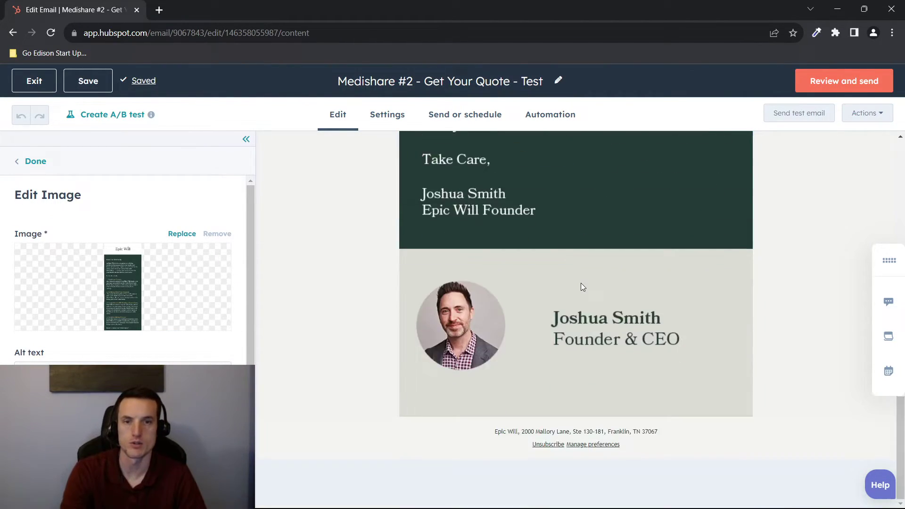
scroll(588, 299, up, 15)
scroll(427, 291, down, 5)
scroll(427, 291, up, 5)
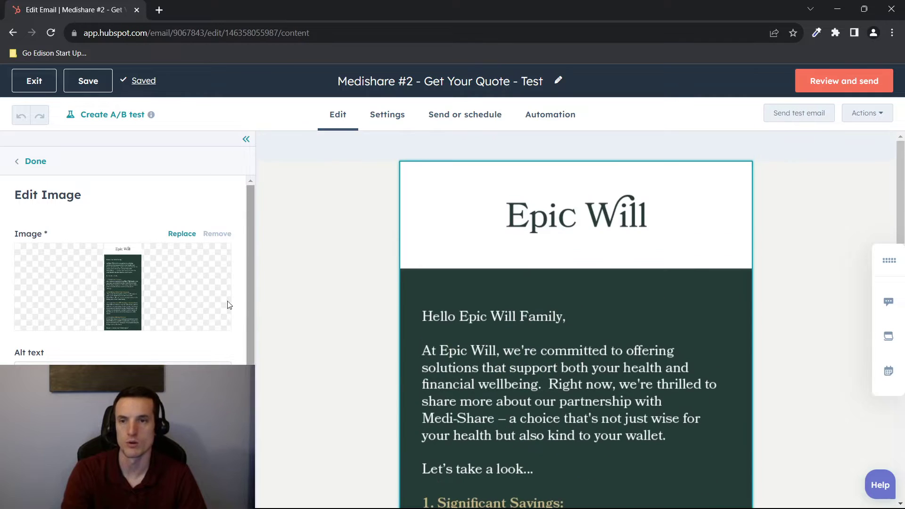
click(182, 234)
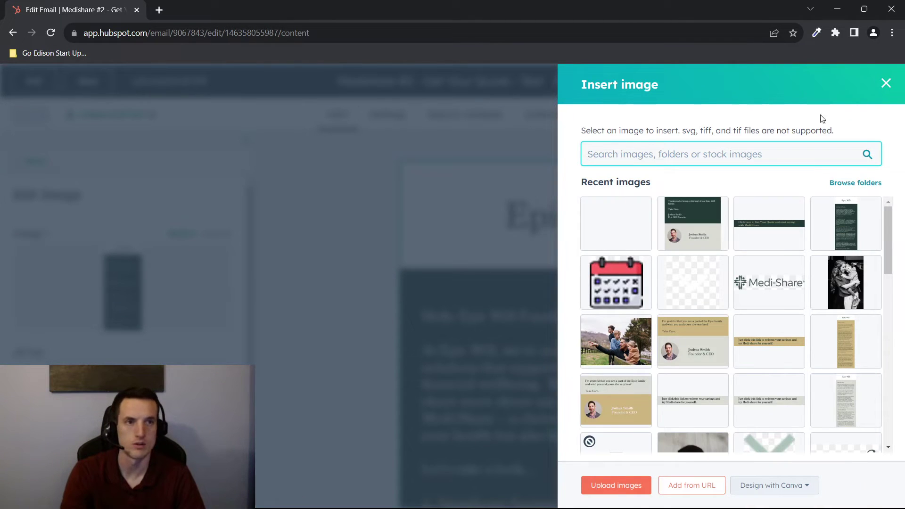
click(886, 83)
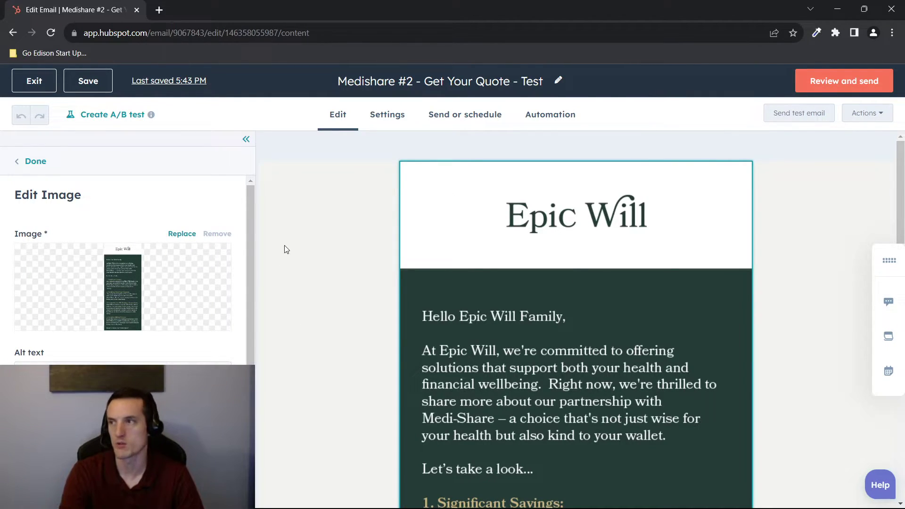
scroll(399, 325, down, 6)
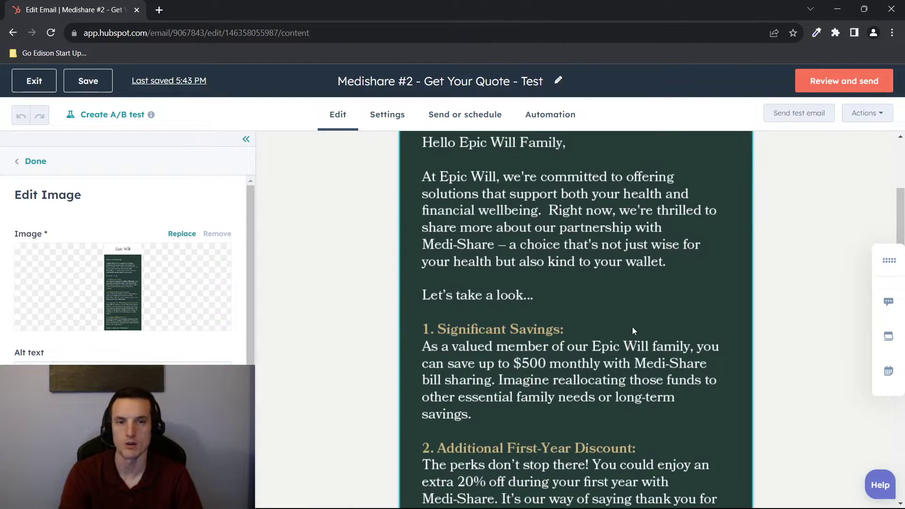
scroll(632, 327, up, 6)
scroll(557, 320, down, 6)
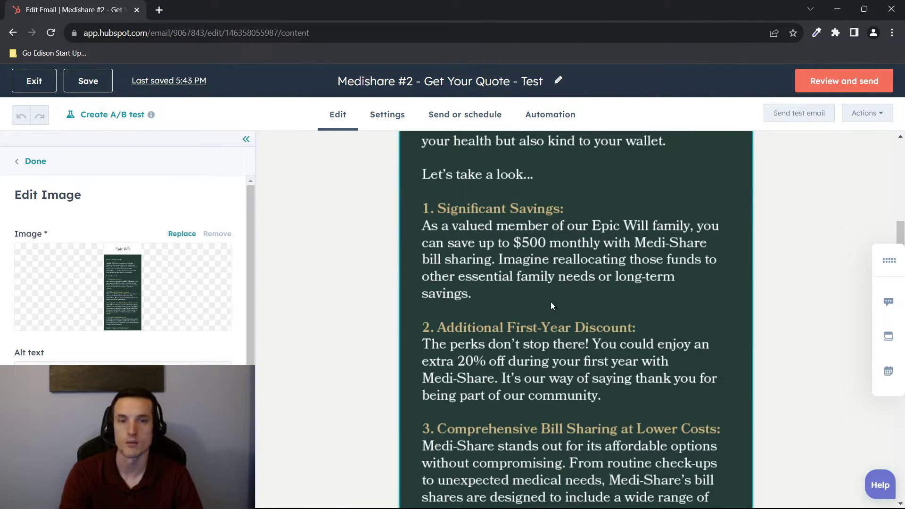
scroll(547, 268, up, 6)
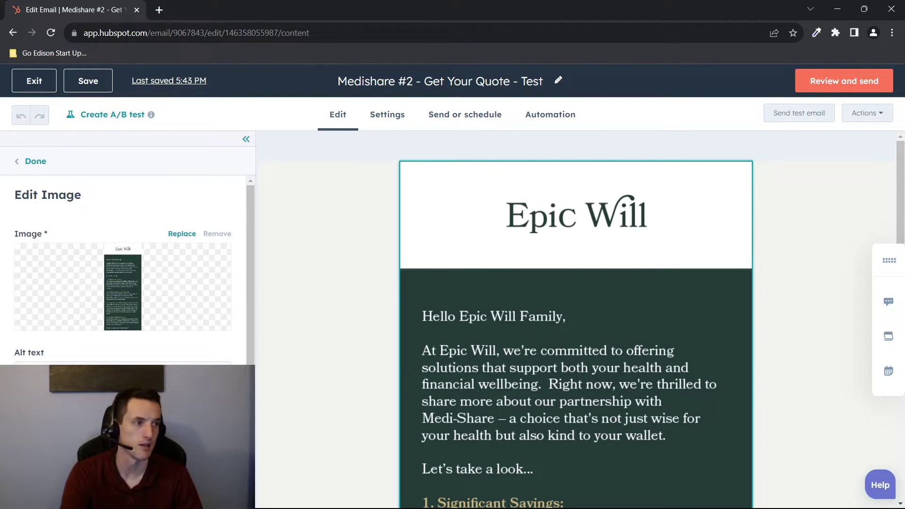
key(alt+Tab)
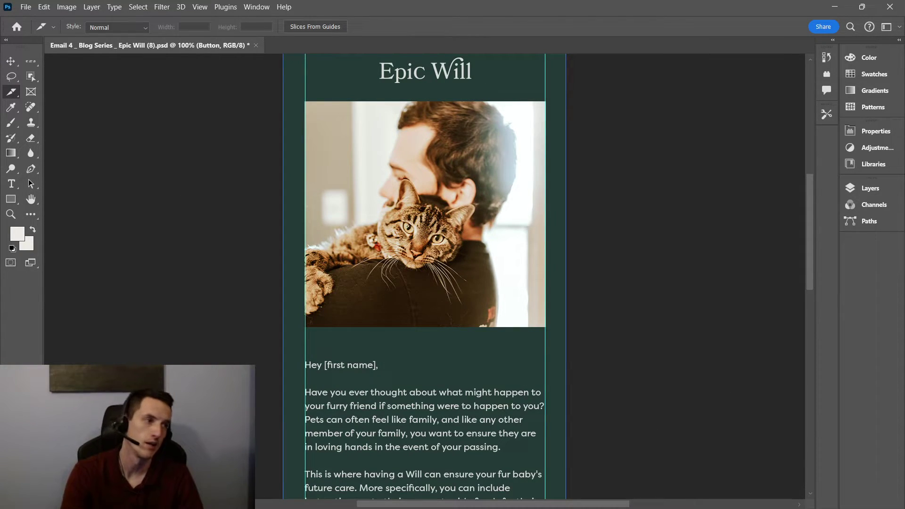
key(alt+Tab)
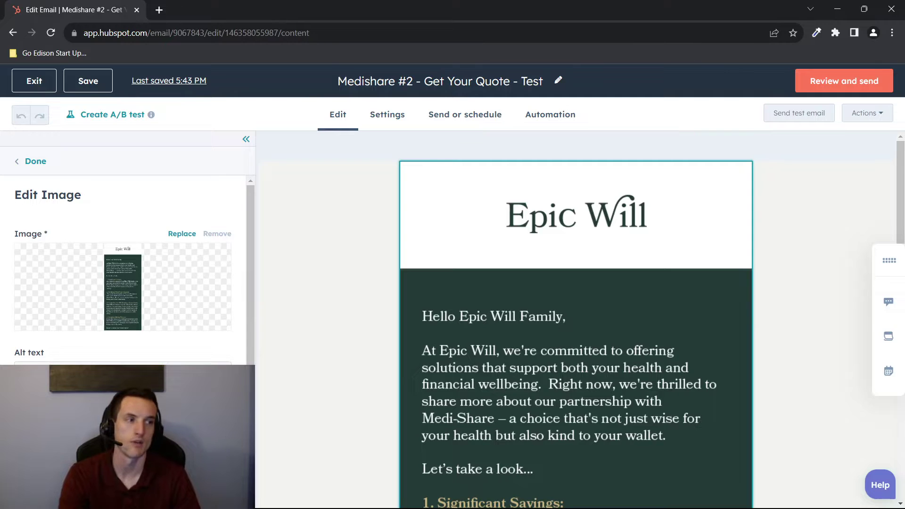
scroll(522, 420, down, 4)
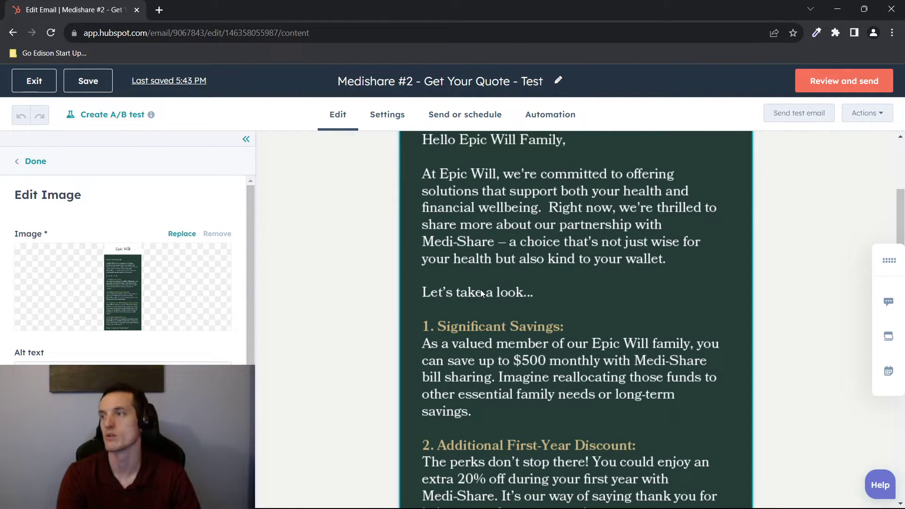
scroll(520, 316, up, 4)
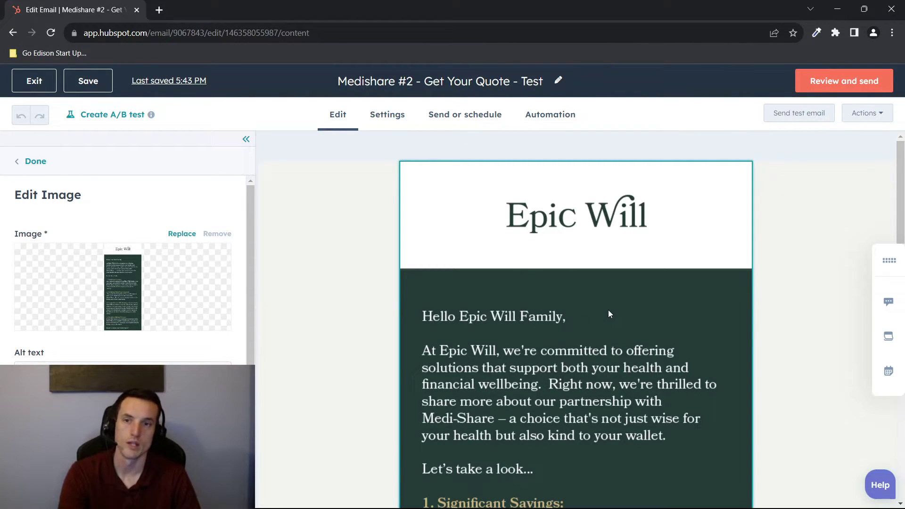
Upload the first slice (_01) and insert it as the email's main image
click(180, 234)
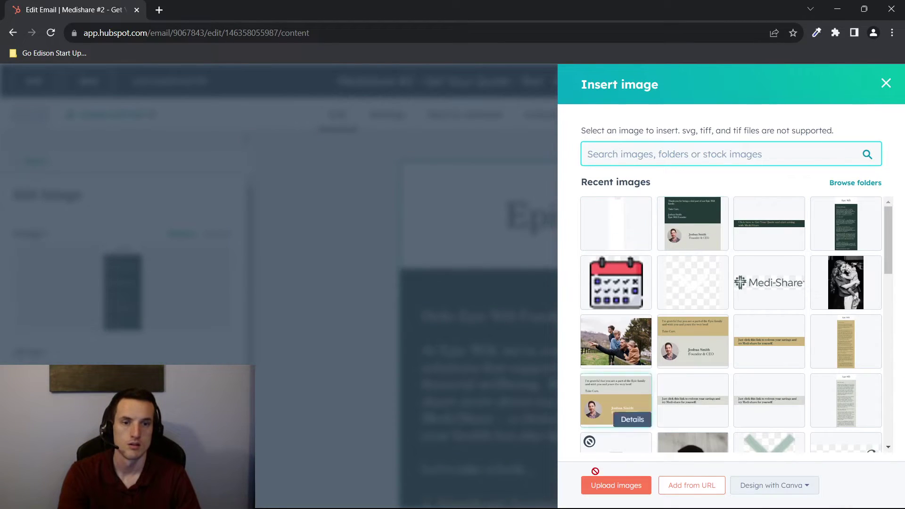
click(609, 486)
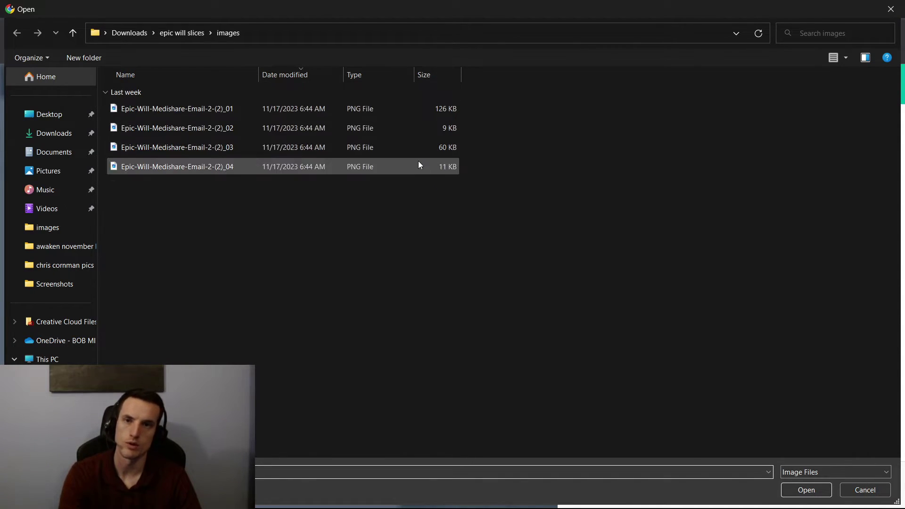
double_click(177, 108)
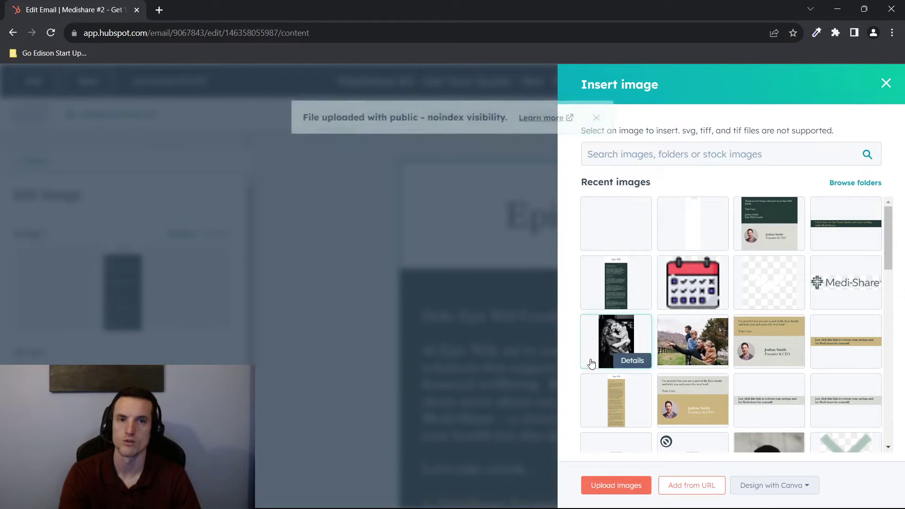
click(602, 221)
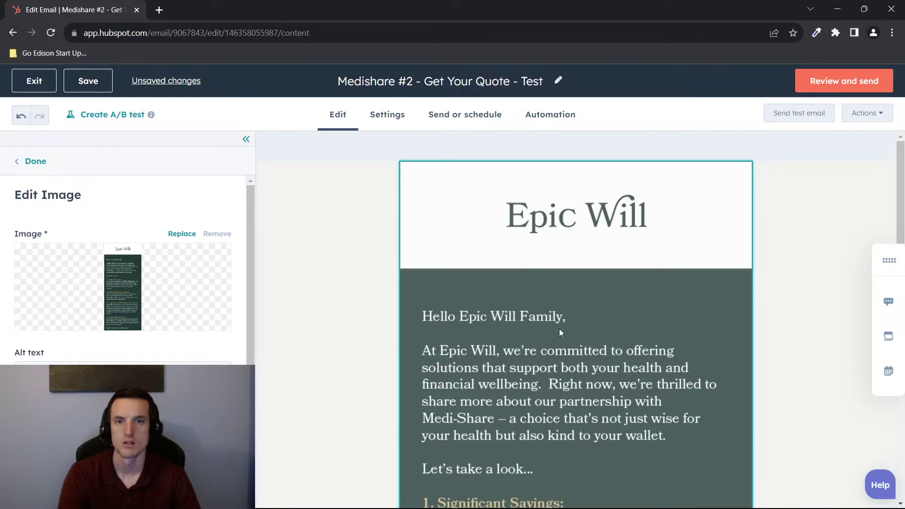
scroll(556, 327, down, 10)
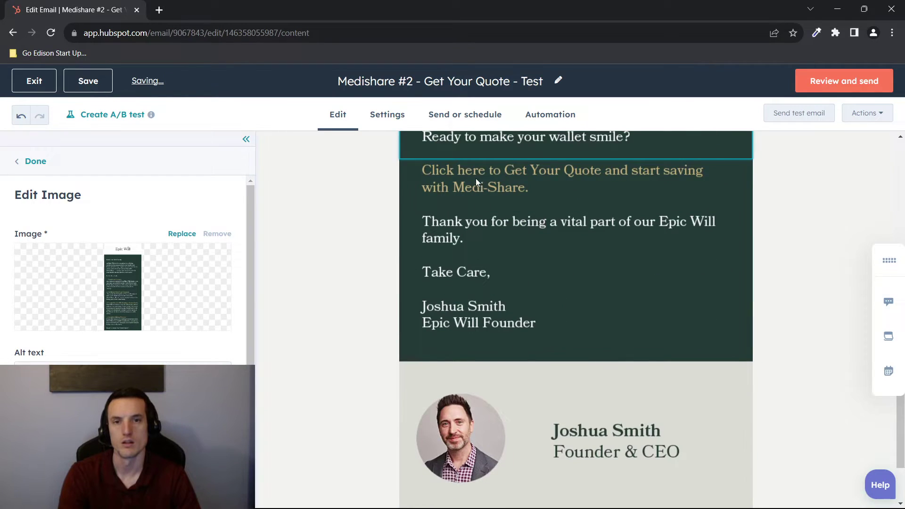
Replace the Click here to Get Your Quote image with the second uploaded slice
click(474, 208)
click(460, 158)
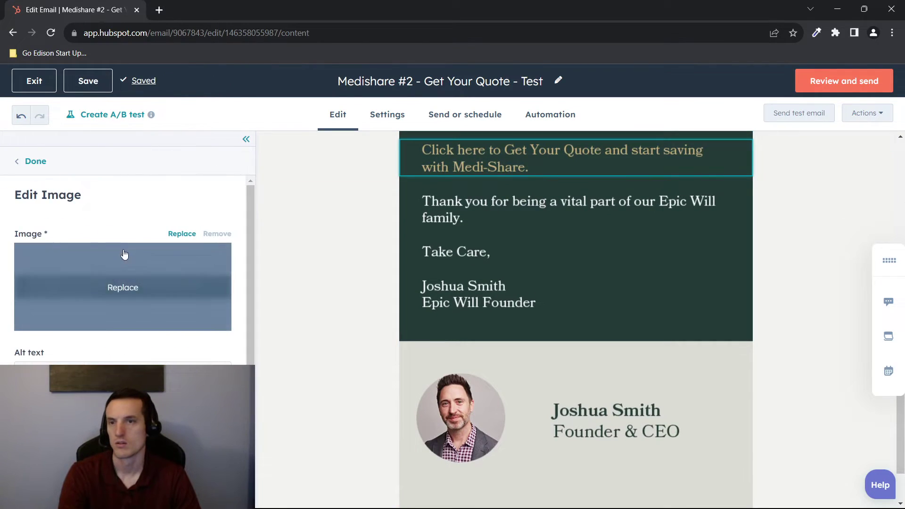
click(182, 234)
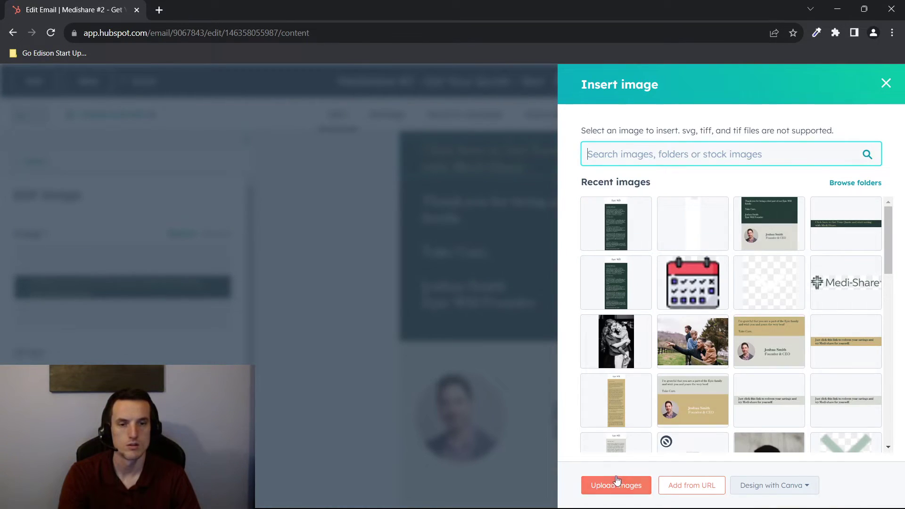
click(589, 486)
double_click(227, 125)
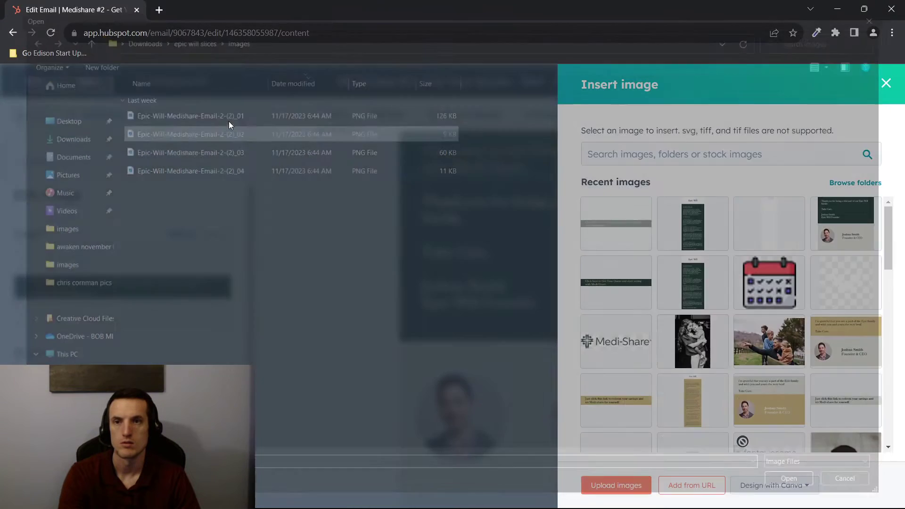
click(613, 219)
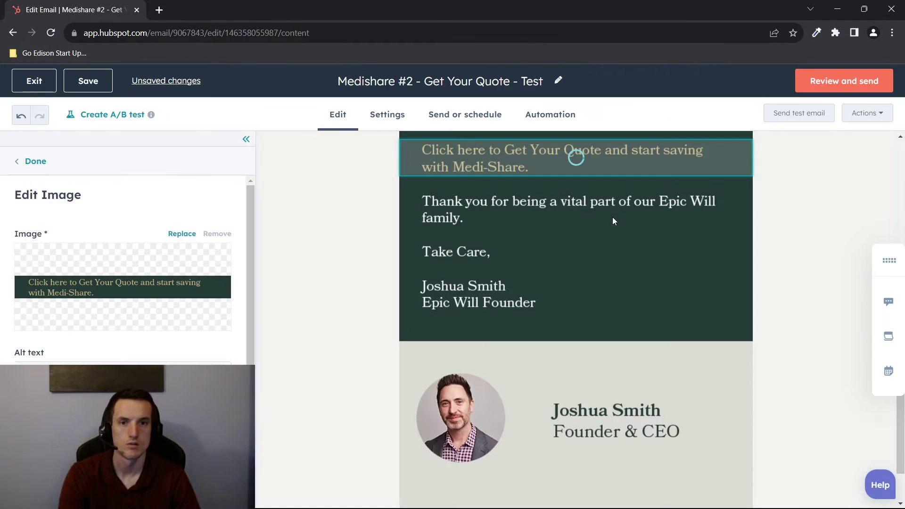
Undo the change on the image below the benefits text, restoring the previous tall text image
scroll(504, 213, up, 5)
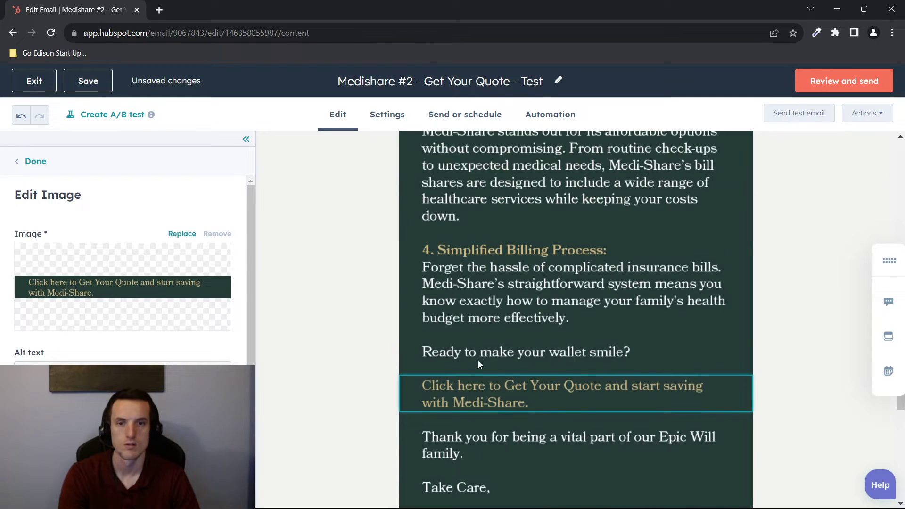
click(478, 360)
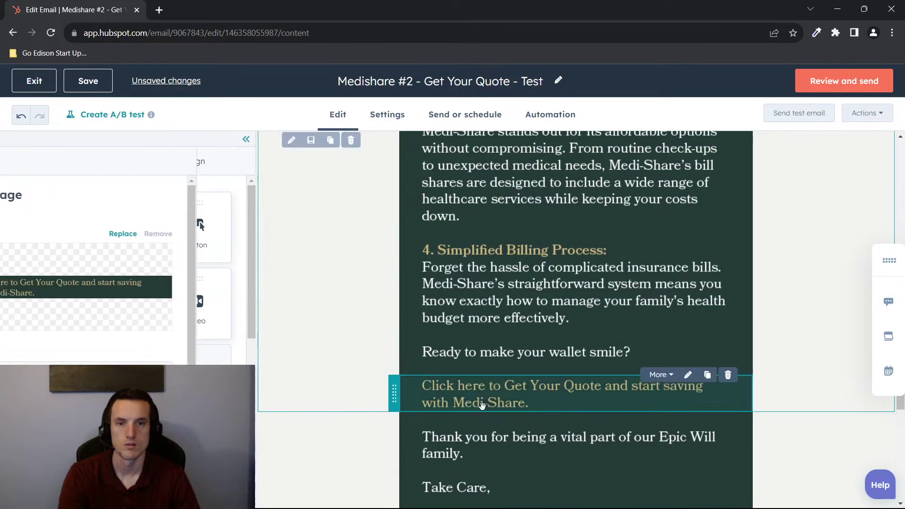
click(486, 438)
scroll(486, 438, down, 5)
key(ctrl+z)
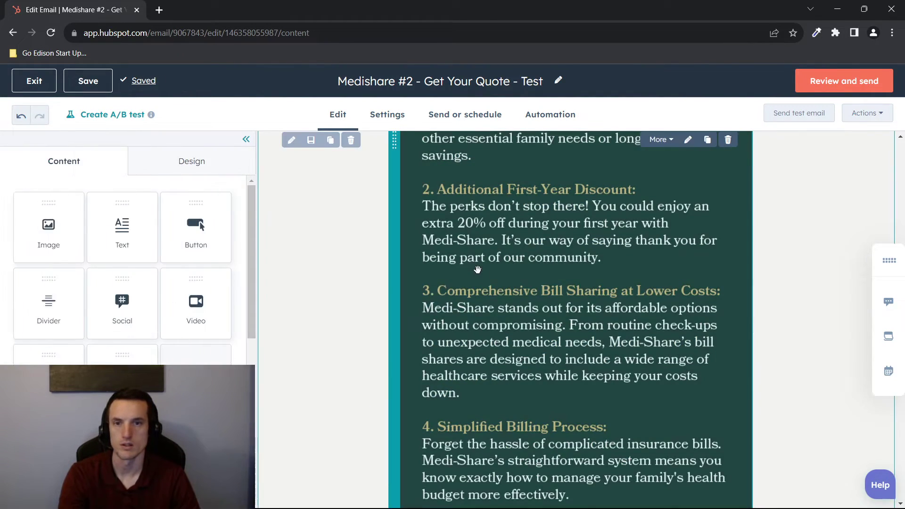
Browse to Downloads > test email slices > images and select the first exported slice to upload
click(183, 234)
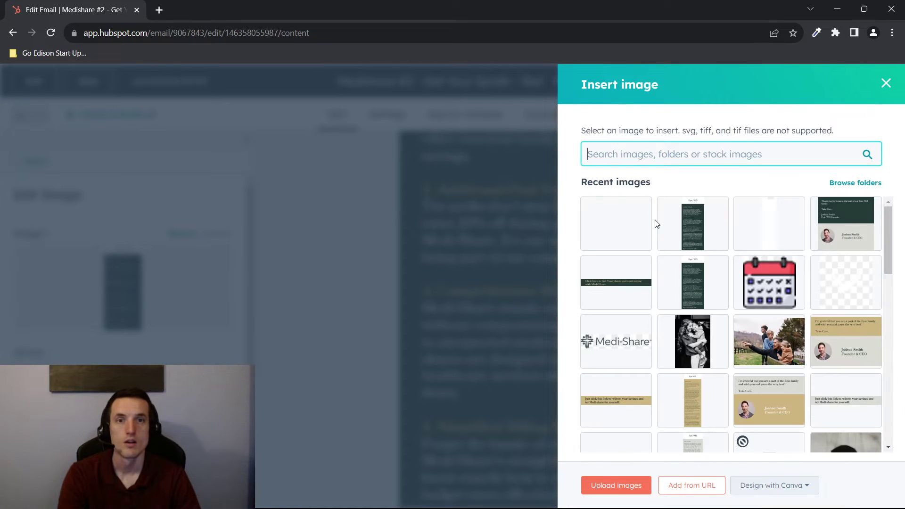
click(627, 485)
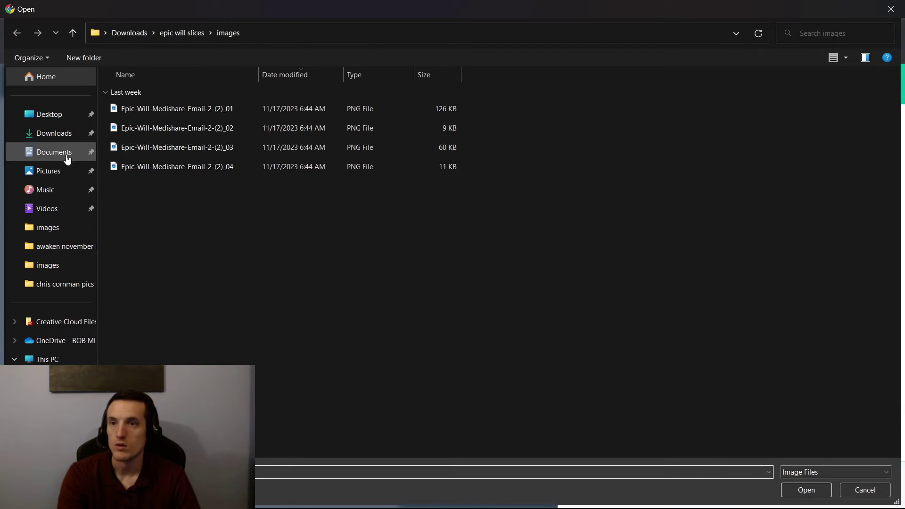
click(71, 133)
scroll(137, 267, up, 10)
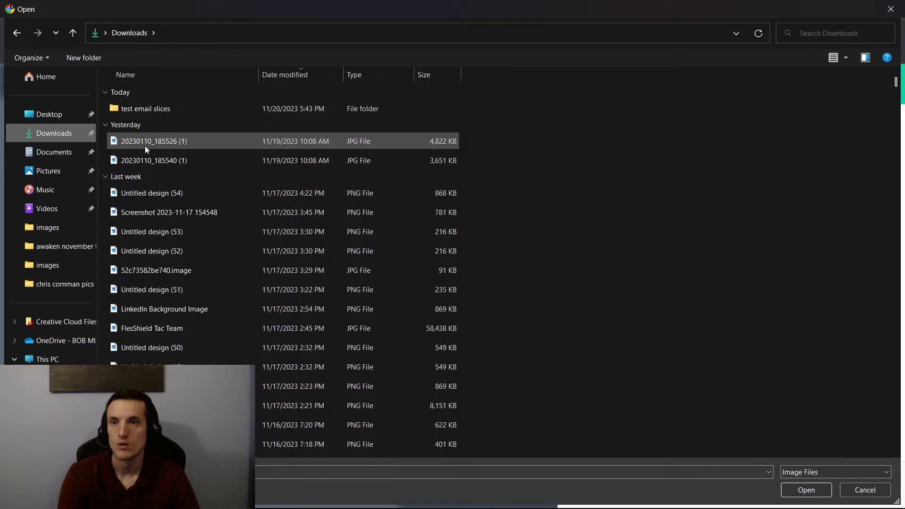
double_click(145, 110)
double_click(195, 109)
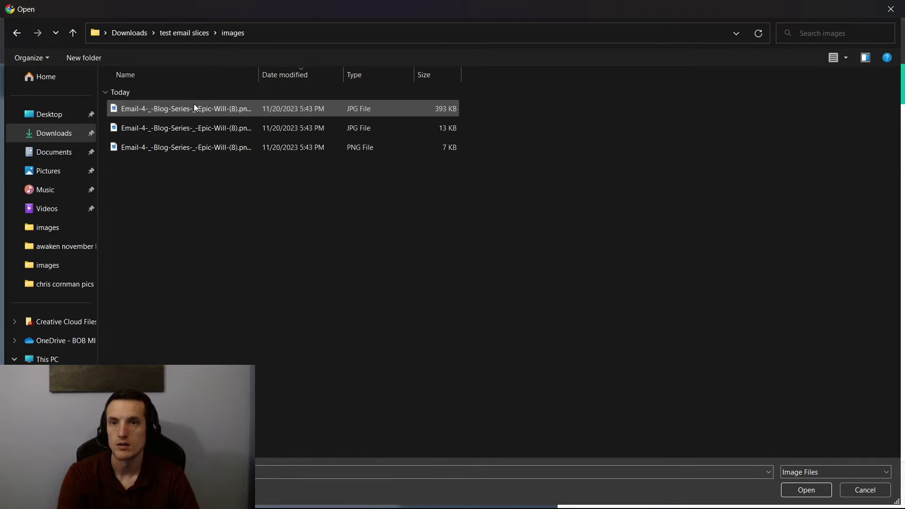
click(198, 109)
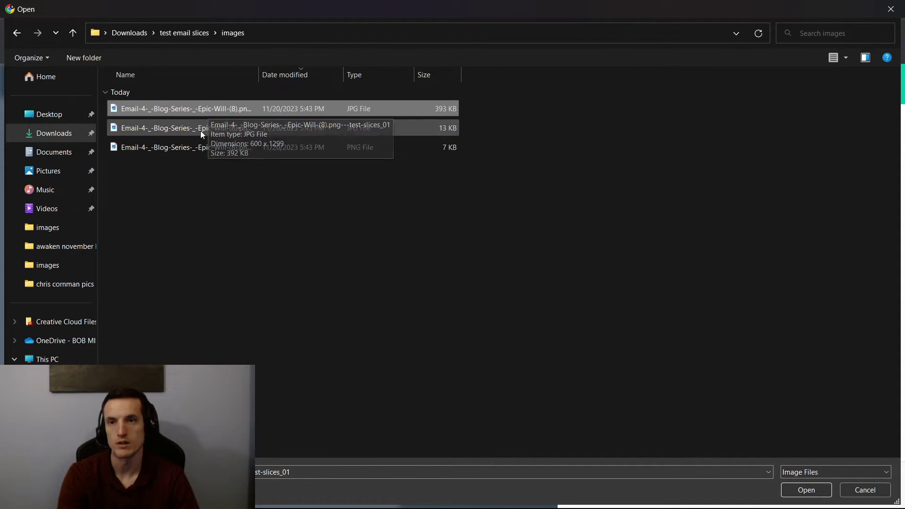
Upload and insert the first slice as the email's header image
double_click(203, 110)
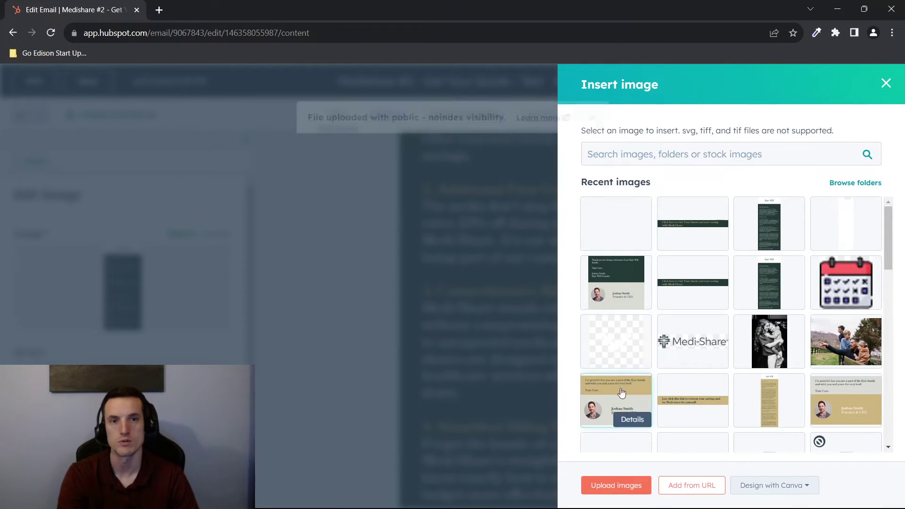
click(623, 215)
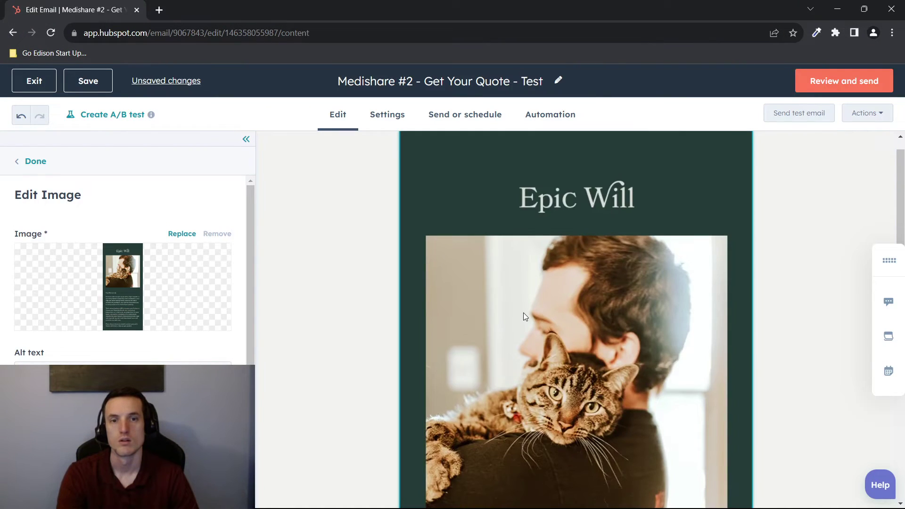
scroll(523, 313, down, 5)
click(377, 221)
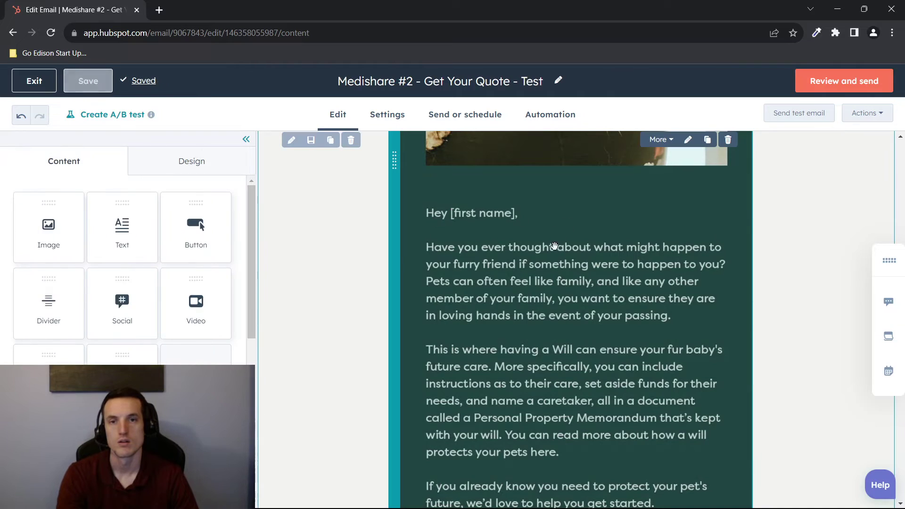
click(522, 217)
scroll(517, 244, down, 4)
scroll(517, 245, down, 3)
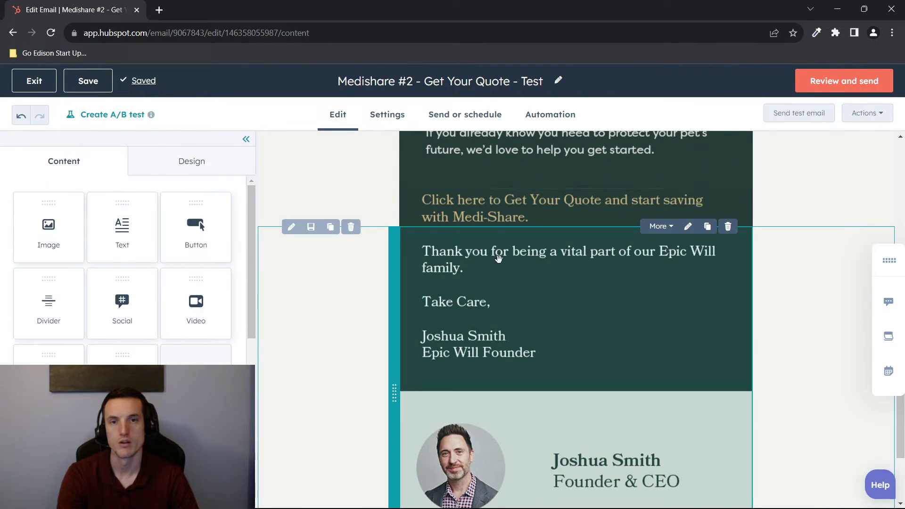
Replace the Get Your Quote link image with the uploaded Start My Will button slice
click(451, 212)
click(199, 233)
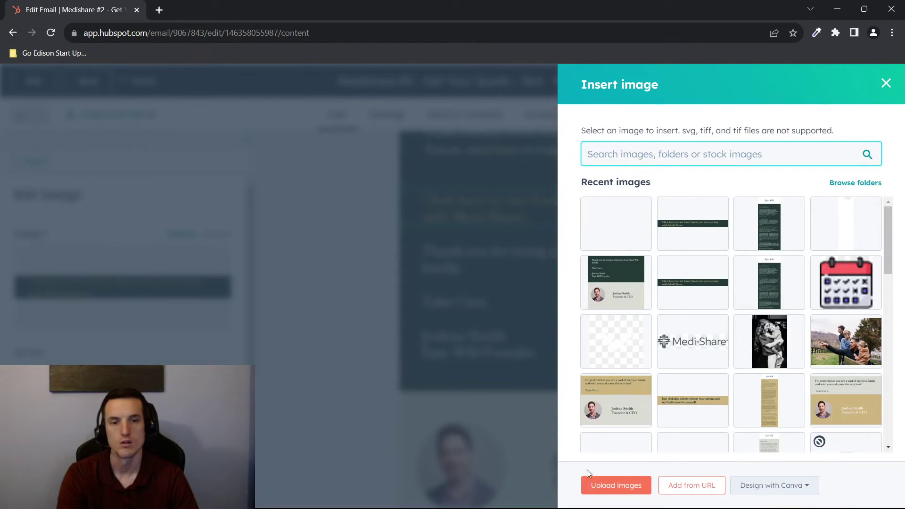
click(613, 486)
double_click(166, 126)
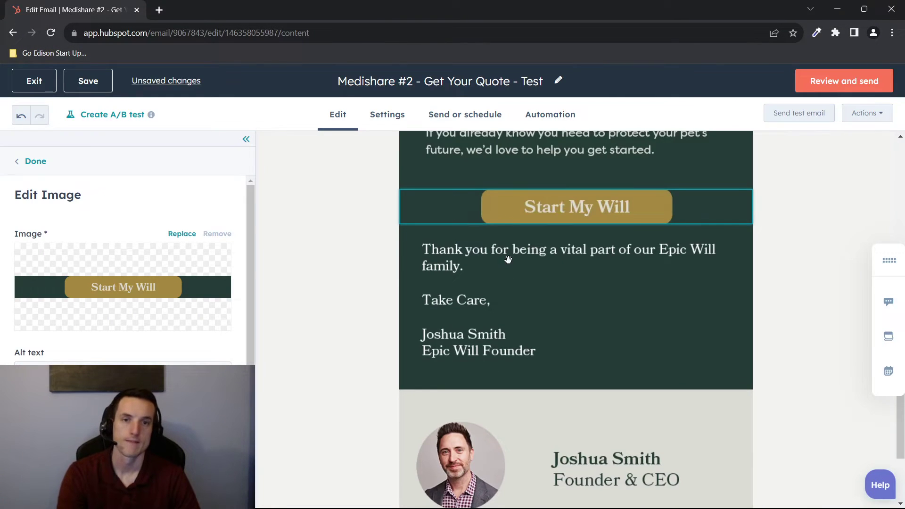
Replace the Thank you sign-off image with the third slice, Take care, Epic Will
click(508, 257)
click(178, 235)
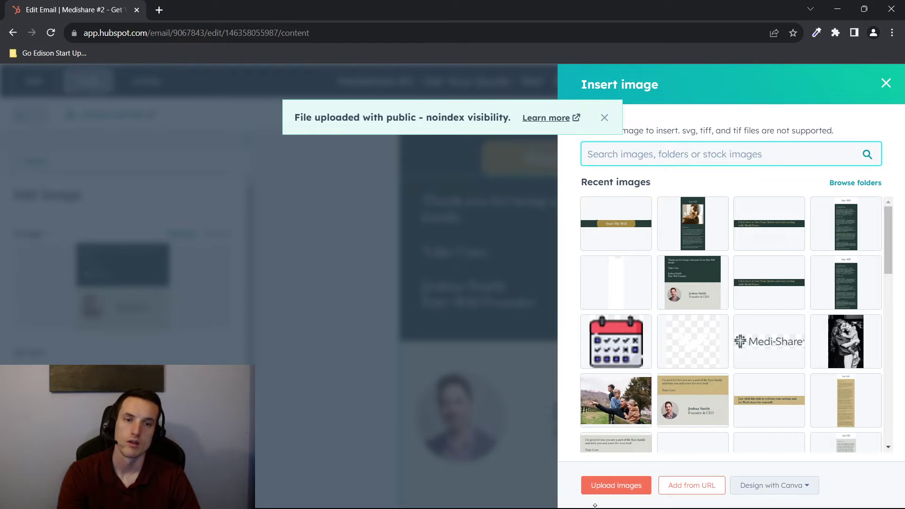
click(613, 485)
double_click(162, 148)
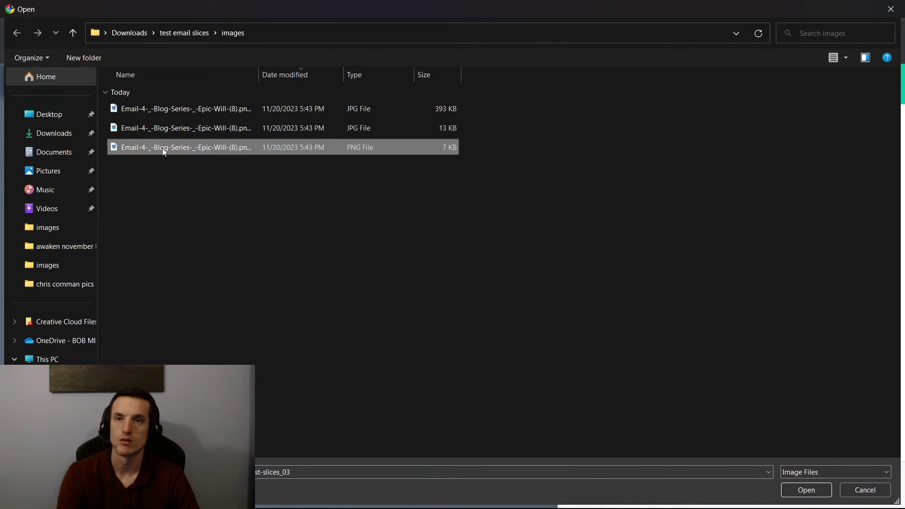
click(618, 222)
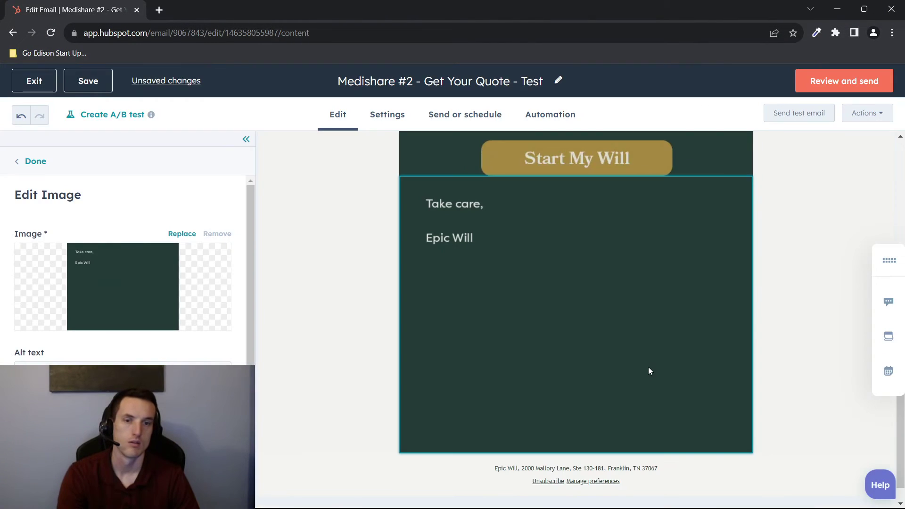
scroll(568, 467, up, 15)
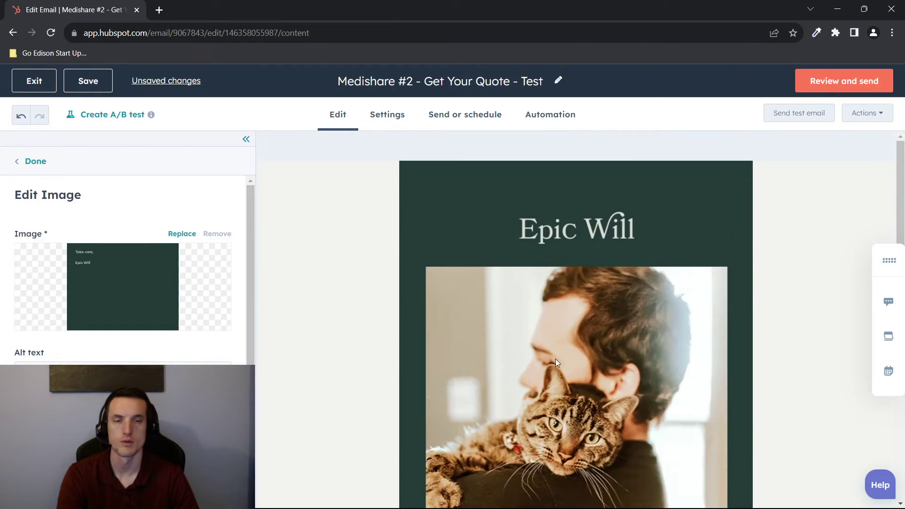
click(342, 257)
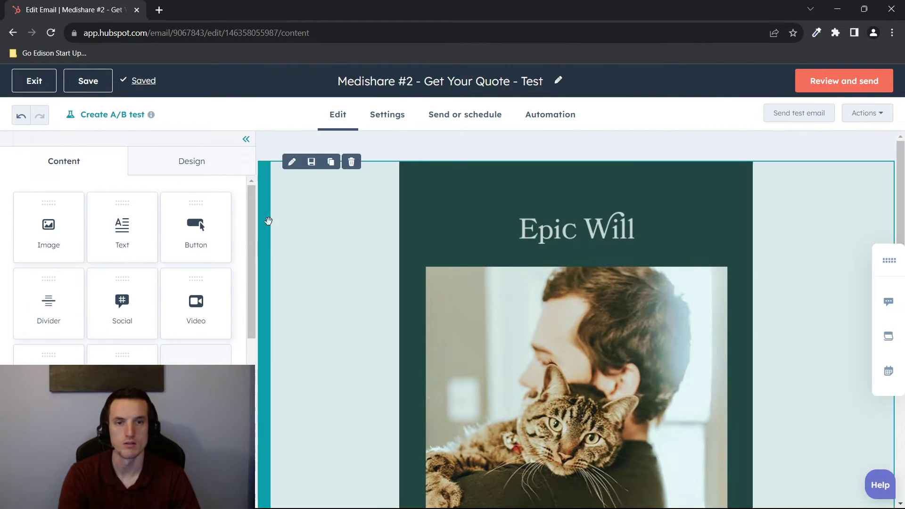
scroll(449, 296, down, 5)
scroll(449, 296, up, 3)
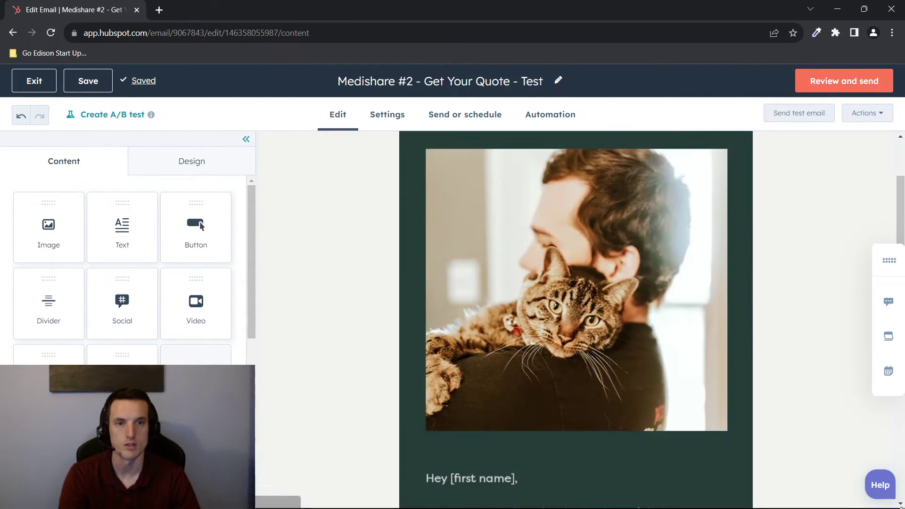
click(868, 113)
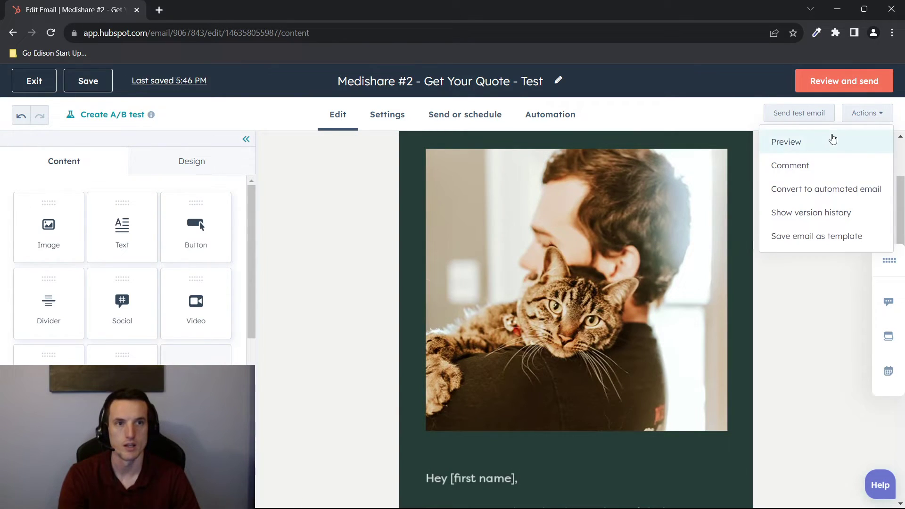
click(830, 138)
scroll(29, 344, down, 2)
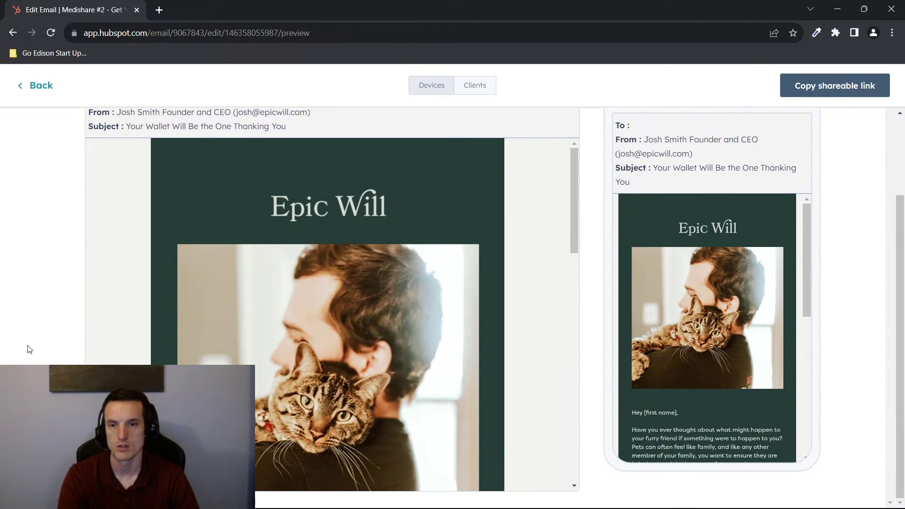
scroll(328, 383, down, 10)
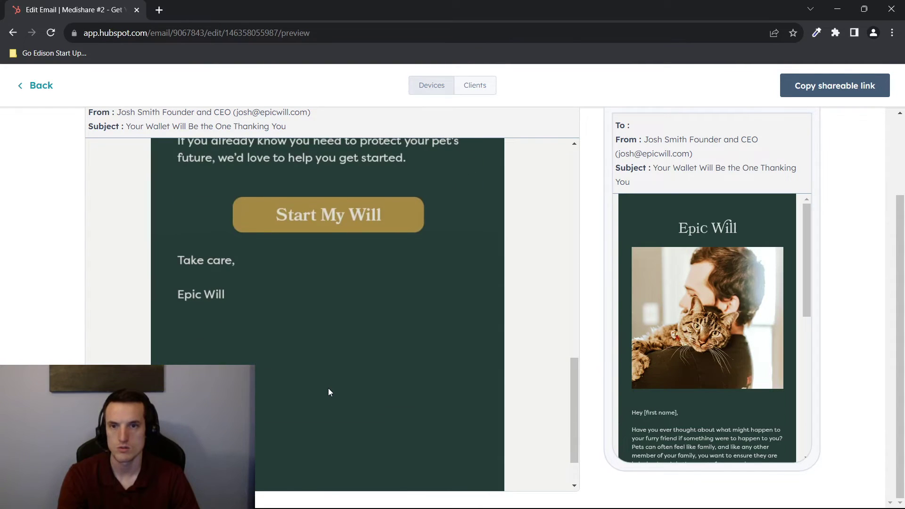
scroll(328, 389, up, 6)
scroll(329, 395, down, 6)
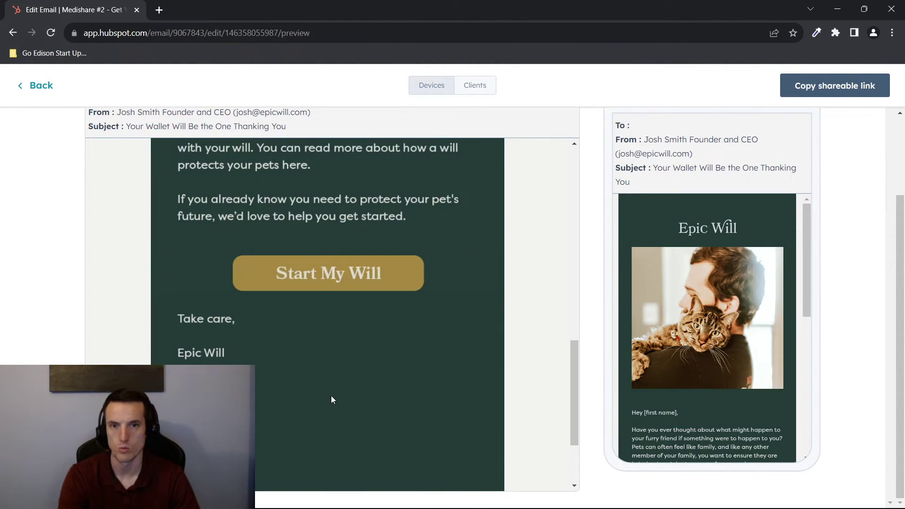
scroll(344, 368, up, 6)
scroll(776, 351, down, 10)
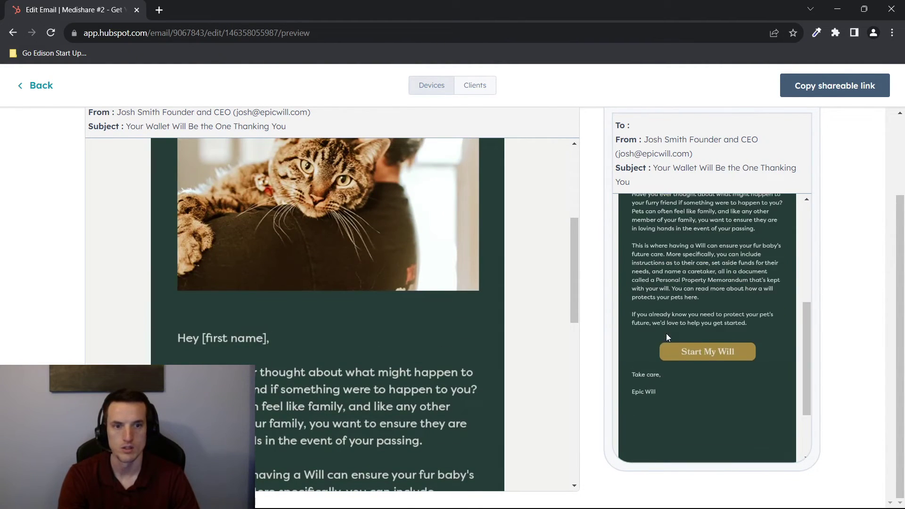
key(alt+Tab)
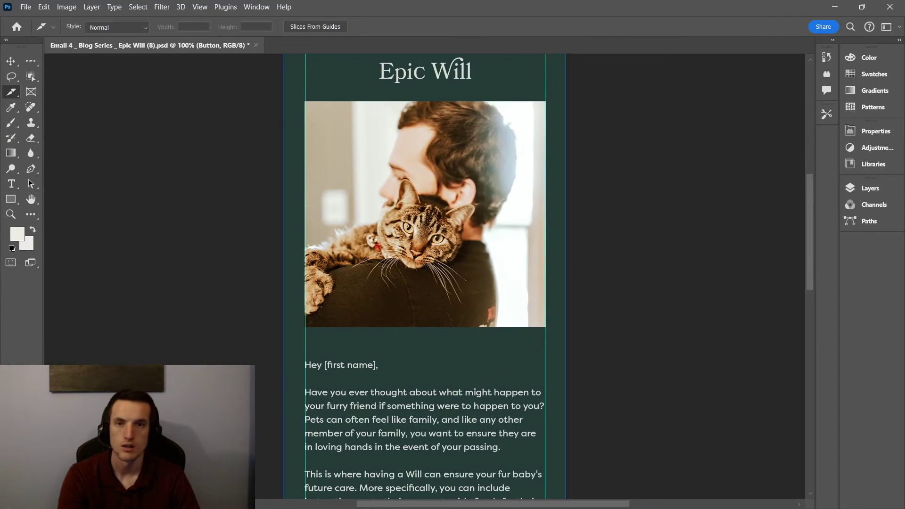
key(alt+Tab)
scroll(90, 257, up, 5)
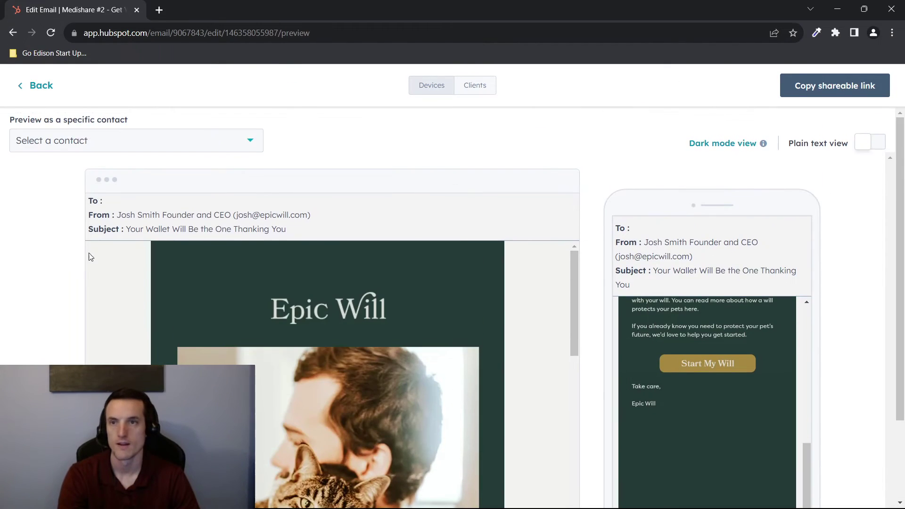
click(48, 86)
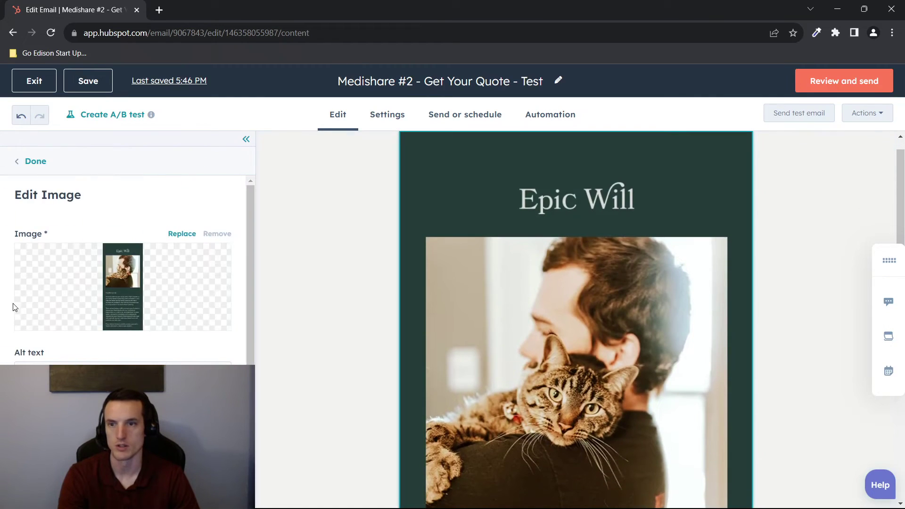
Scroll down to the header image's Link field and click into it to start adding a link
scroll(141, 283, down, 4)
click(157, 336)
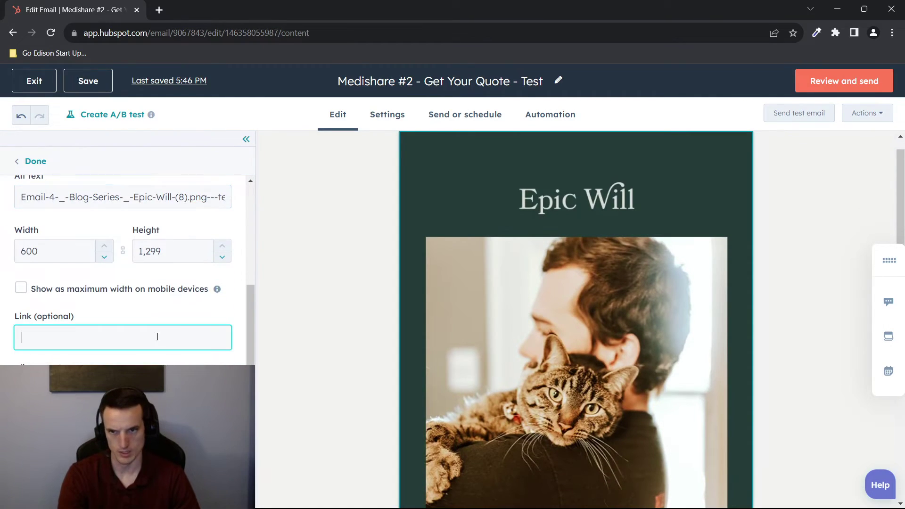
scroll(543, 360, down, 8)
scroll(543, 361, down, 5)
Open the Start My Will button image's settings, edit its alt text, then deselect it
click(513, 333)
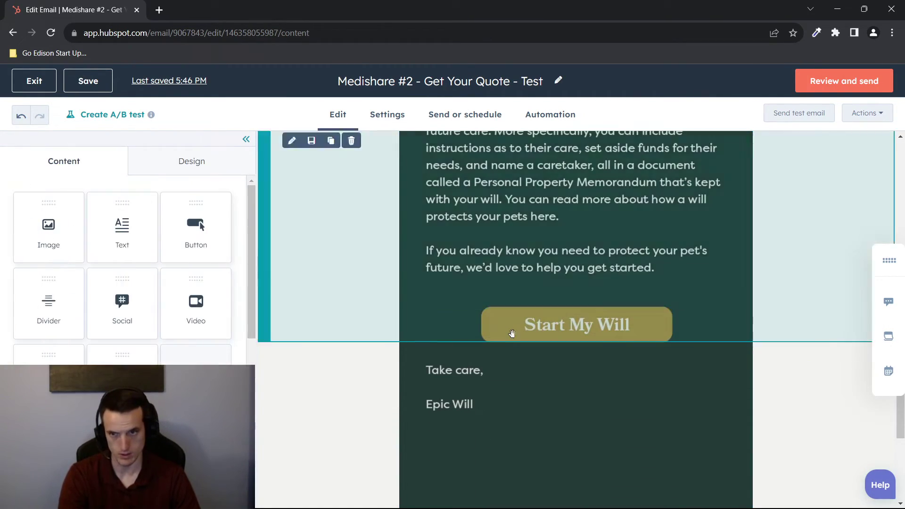
click(134, 366)
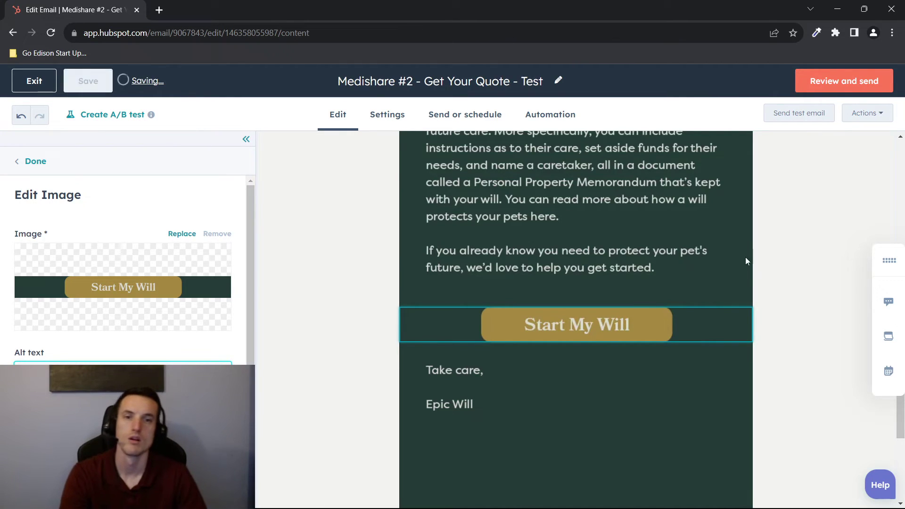
scroll(605, 341, down, 4)
click(599, 327)
scroll(600, 326, up, 15)
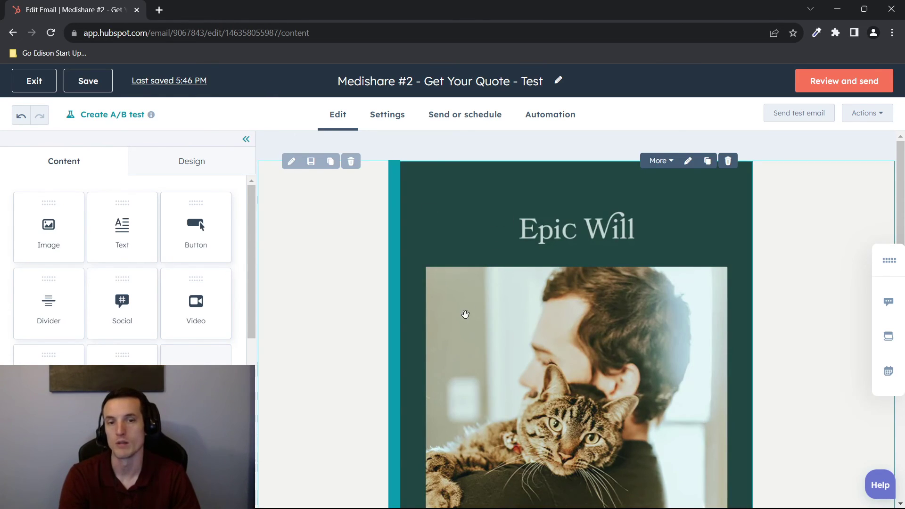
scroll(466, 314, down, 8)
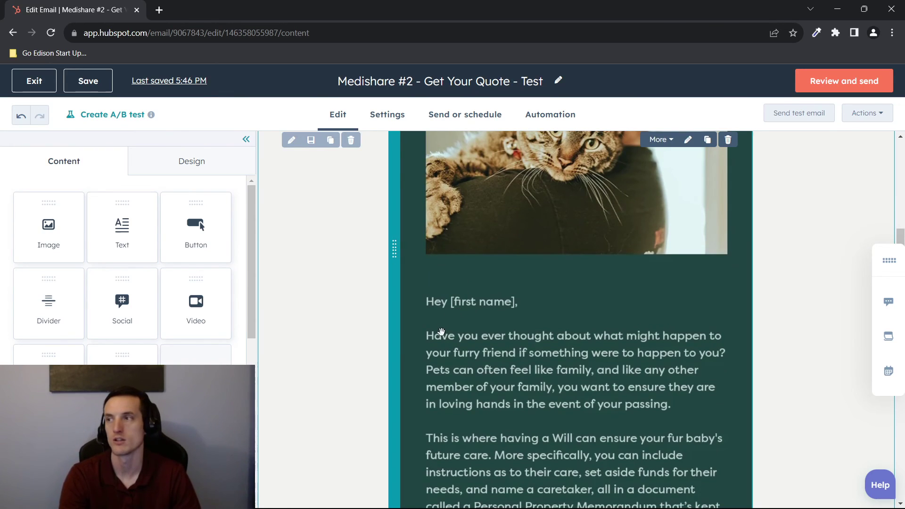
scroll(459, 301, up, 8)
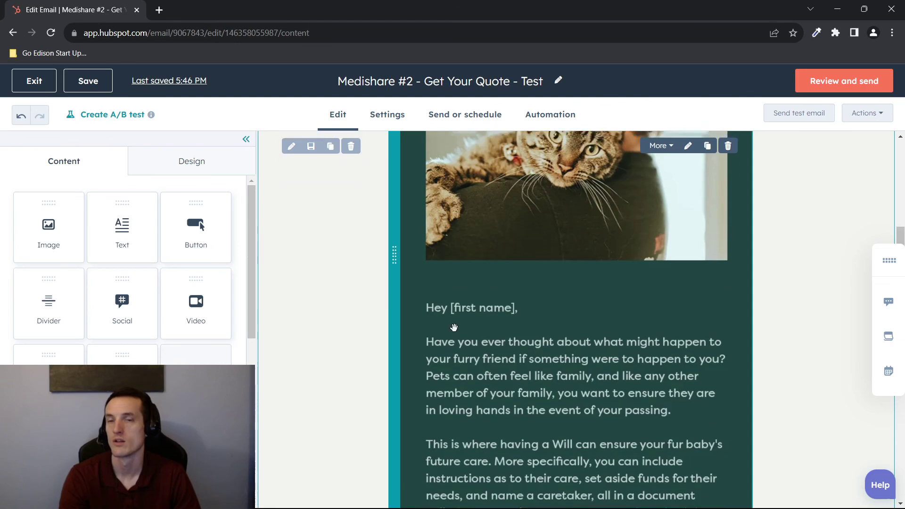